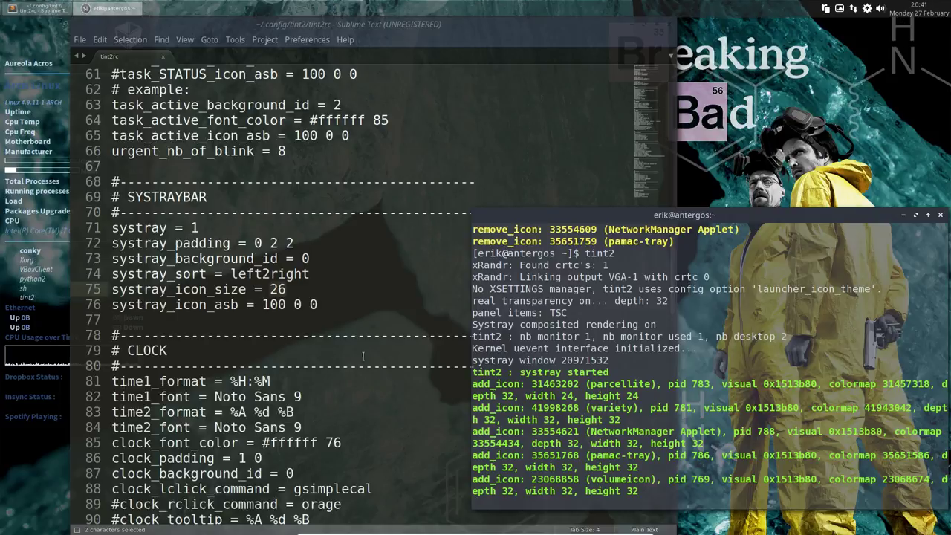
- Set time1_font and time2_font to Noto Sans Bold 9 in tint2rc, save the file and restart tint2 from the terminal
left_click(353, 394)
scroll(348, 407, "down", 7)
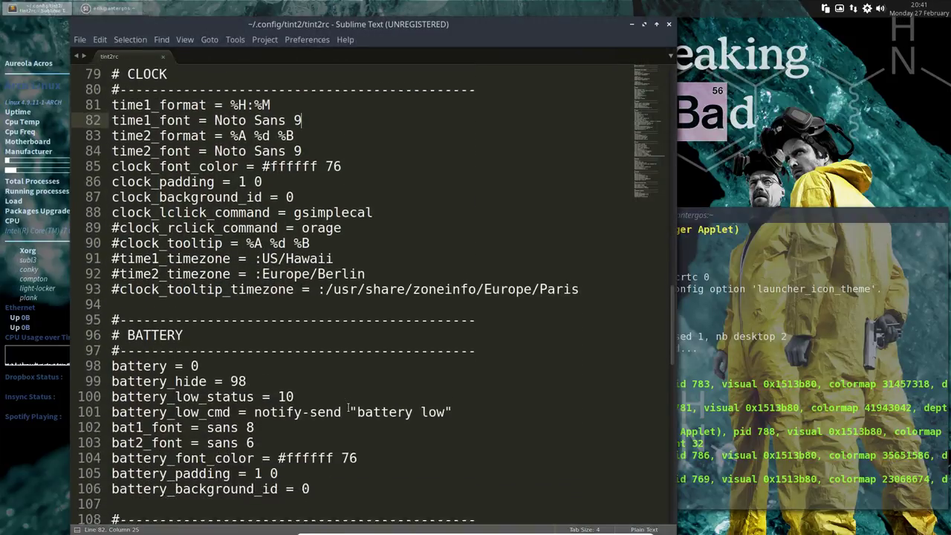
scroll(348, 408, "up", 3)
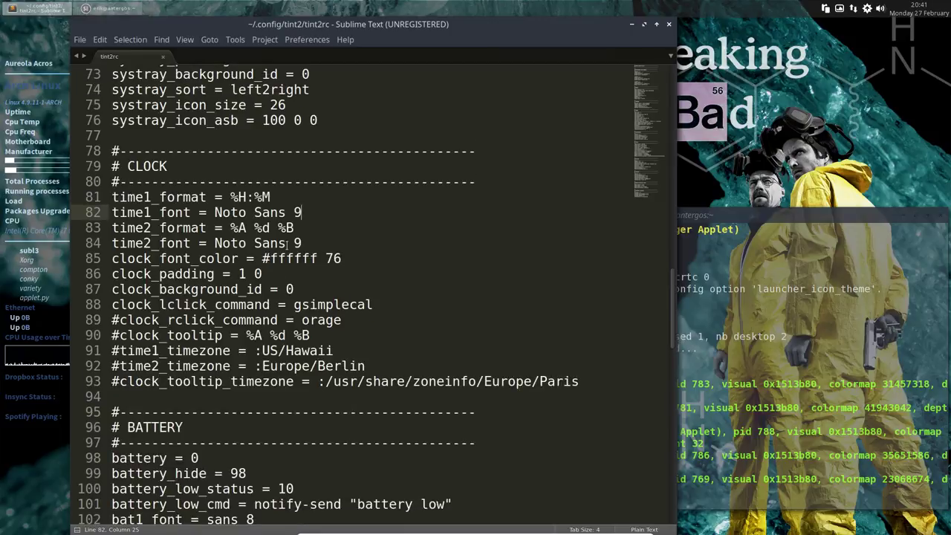
type("Bold")
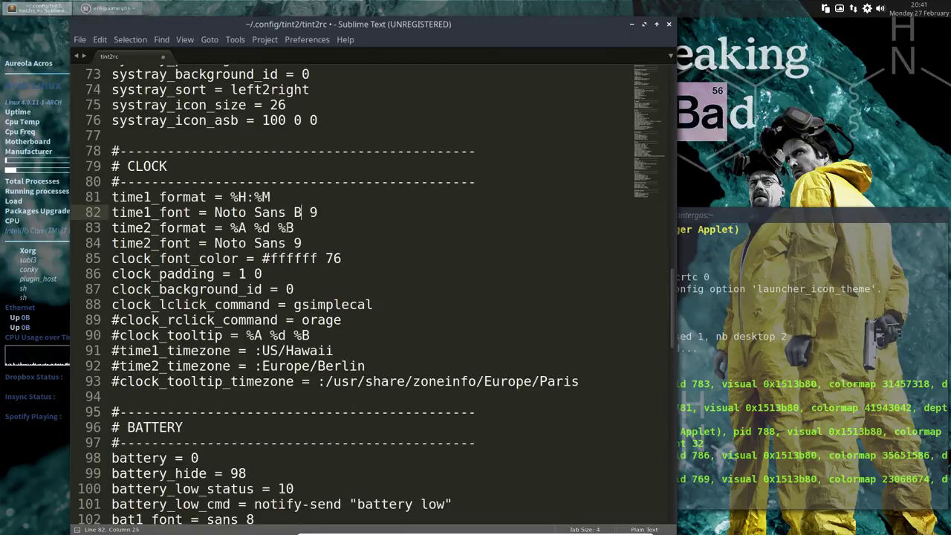
left_click(285, 244)
type("Bo ")
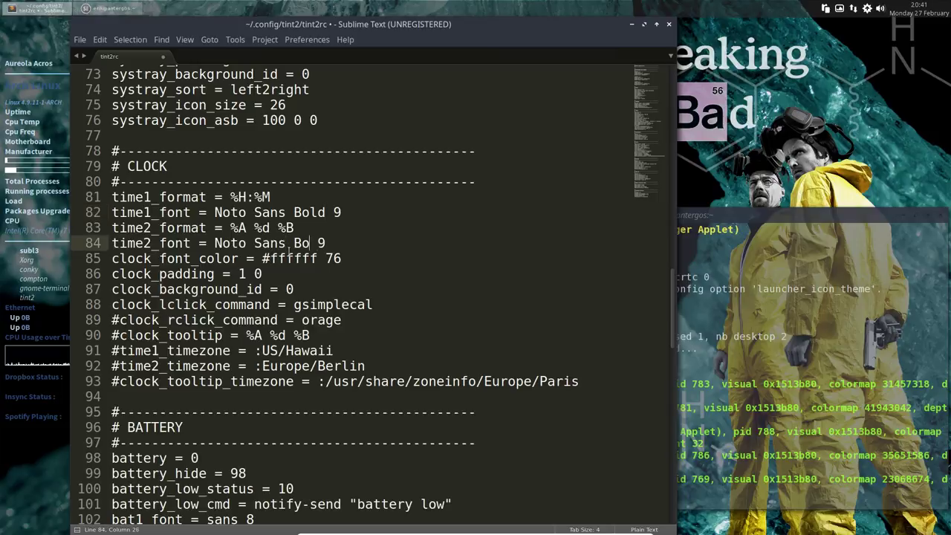
type("ld")
key("ctrl+s")
left_click(824, 404)
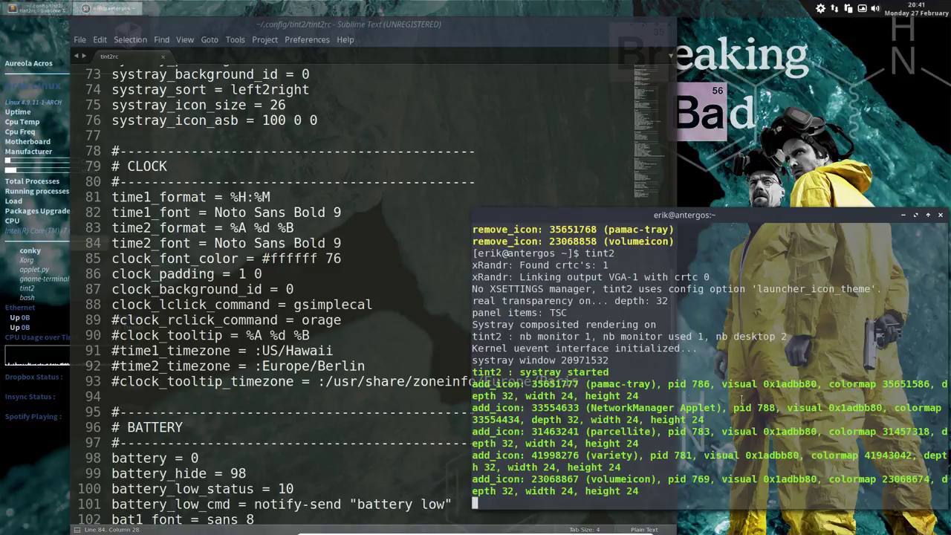
- Set the opacity value of clock_font_color to 90 and save tint2rc
left_click(333, 258)
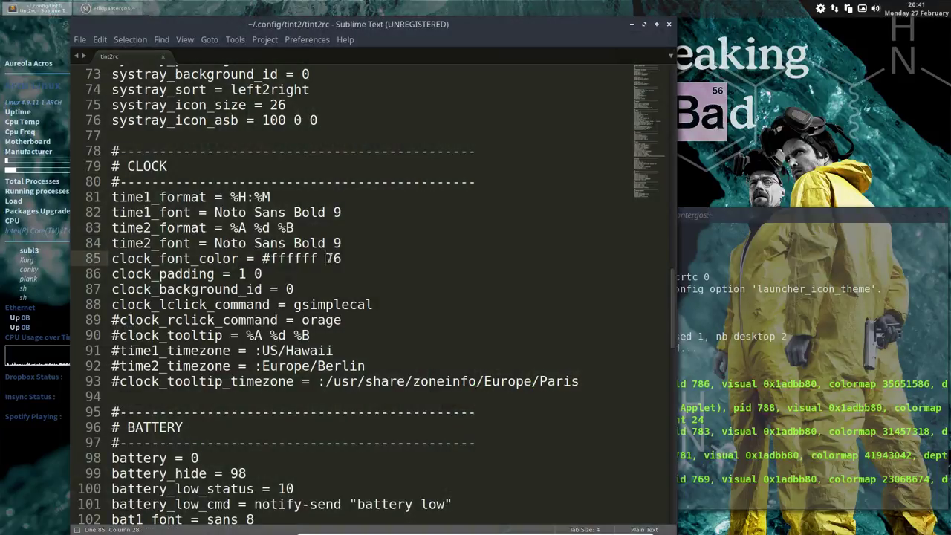
double_click(333, 258)
type("80")
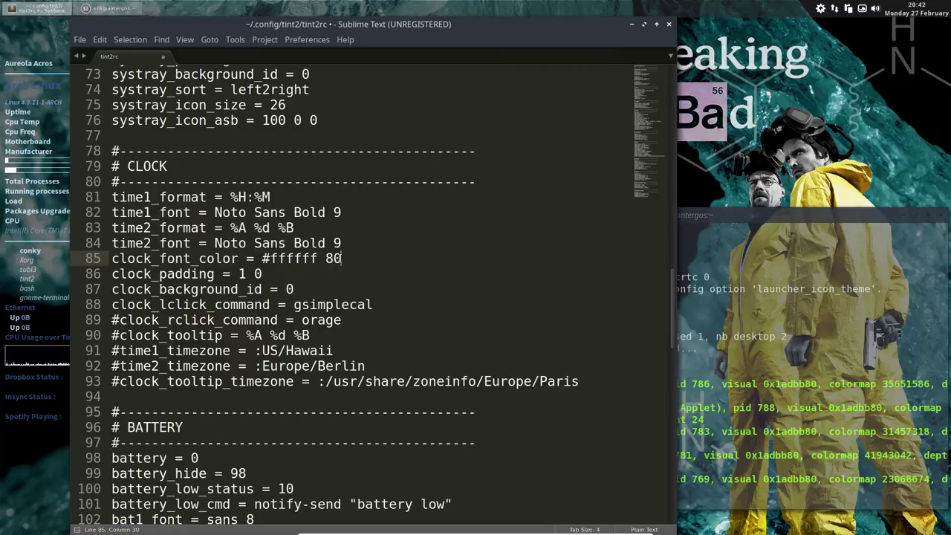
key("BackSpace")
key("BackSpace")
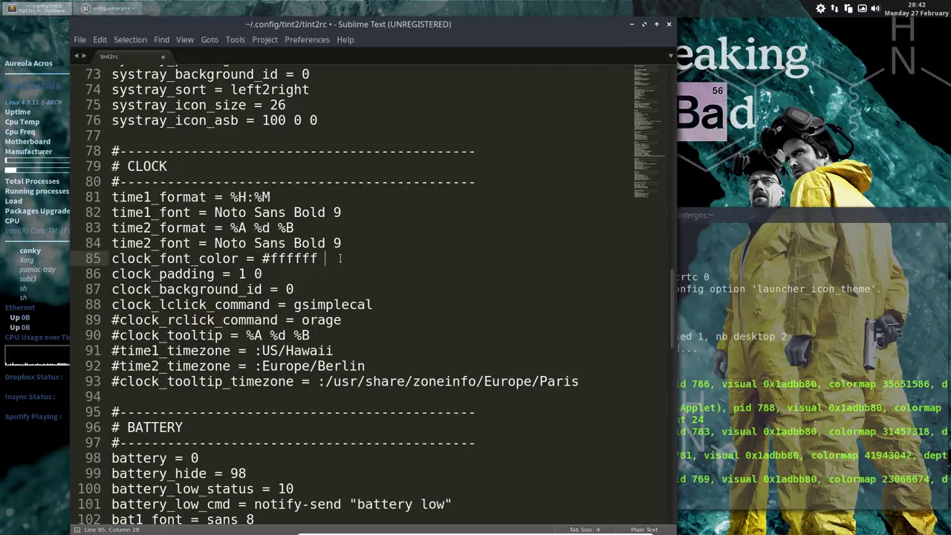
type("90")
key("ctrl+s")
- Switch to the terminal, stop the running tint2 process and start tint2 again
key("alt+Tab")
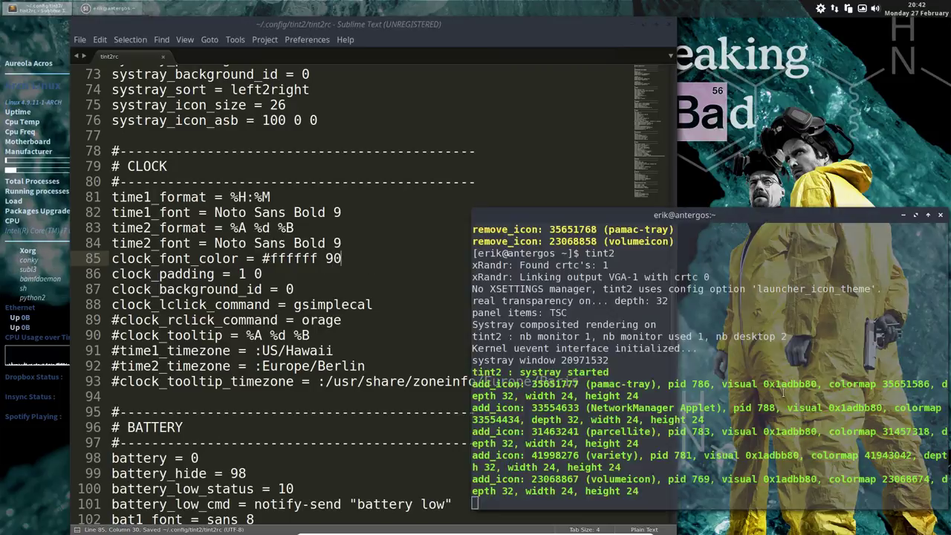
key("ctrl+c")
key("Up")
key("Return")
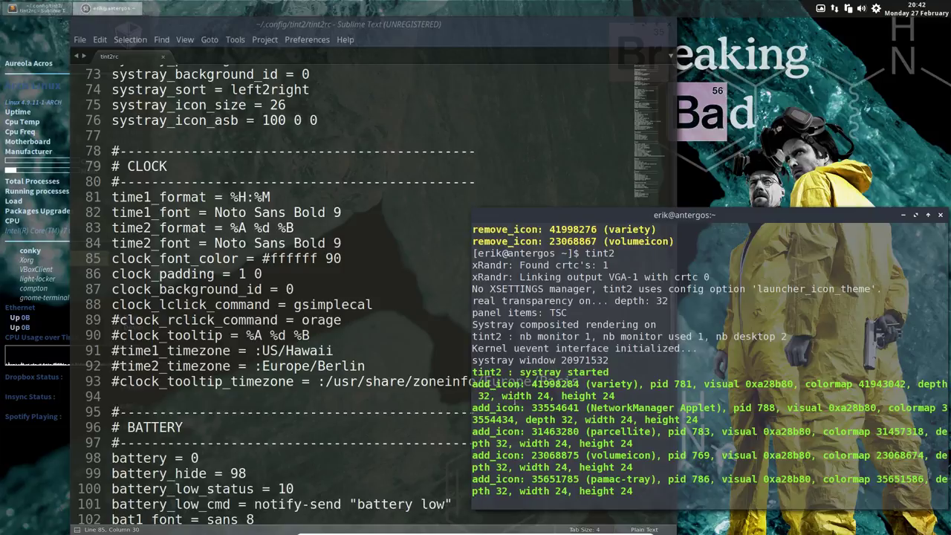
- Look back through the tint2rc sections up to the PANEL settings and close the text editor
left_click(252, 335)
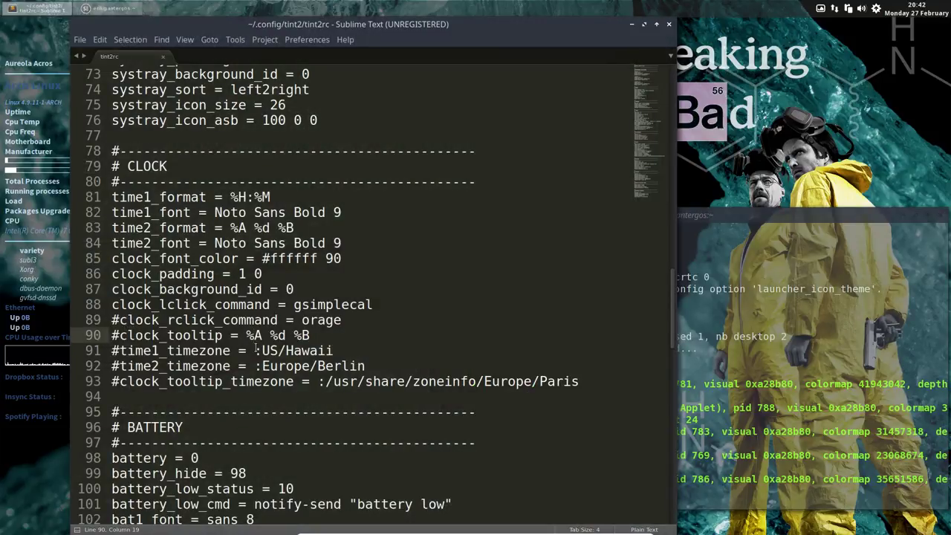
scroll(256, 347, "up", 6)
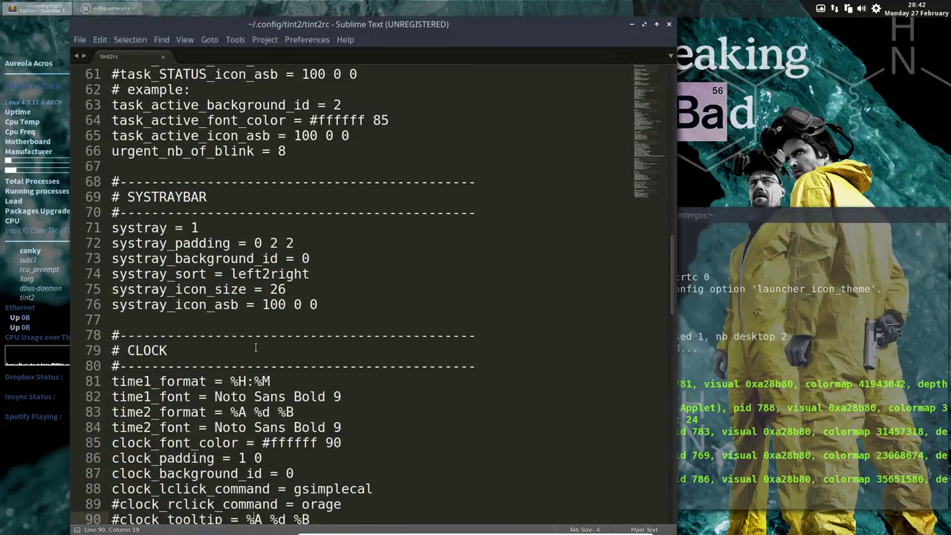
scroll(256, 349, "up", 4)
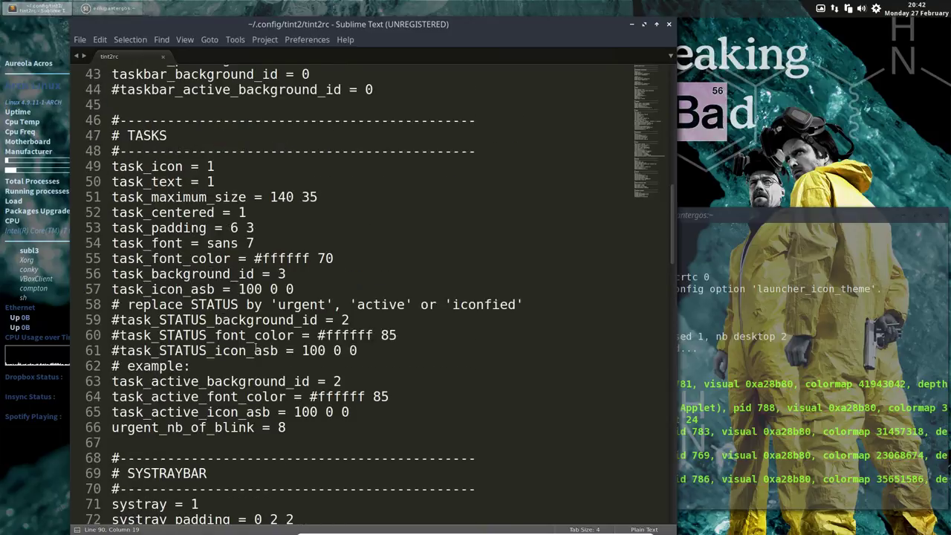
scroll(256, 349, "up", 4)
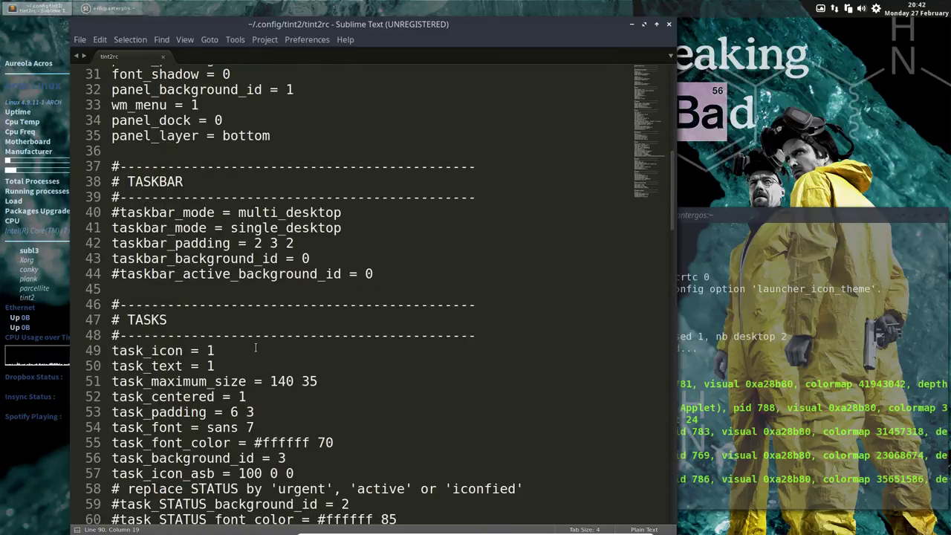
scroll(256, 348, "up", 5)
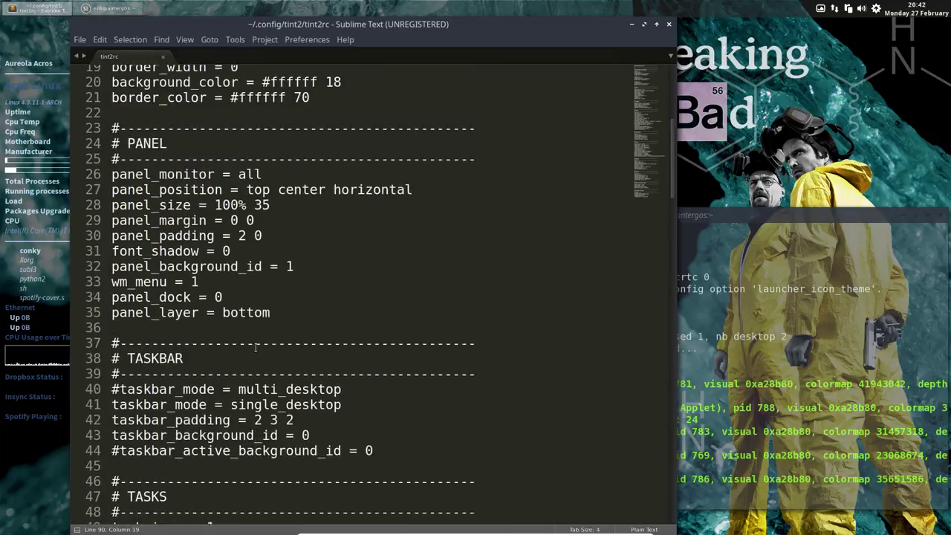
left_click(669, 23)
- Launch tint2conf, open the ~/.config/tint2 tint2rc theme for editing and move its Properties window clear of the theme list
right_click(337, 238)
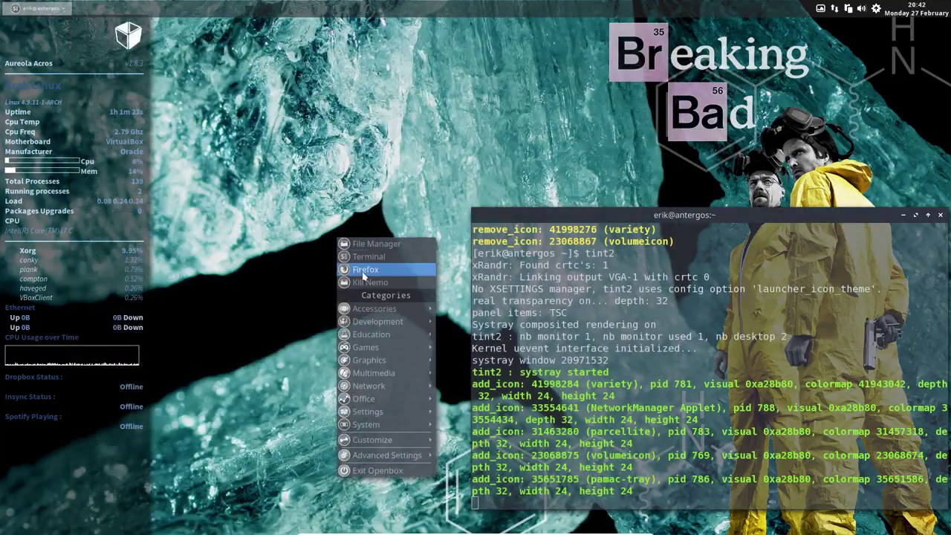
mouse_move(373, 414)
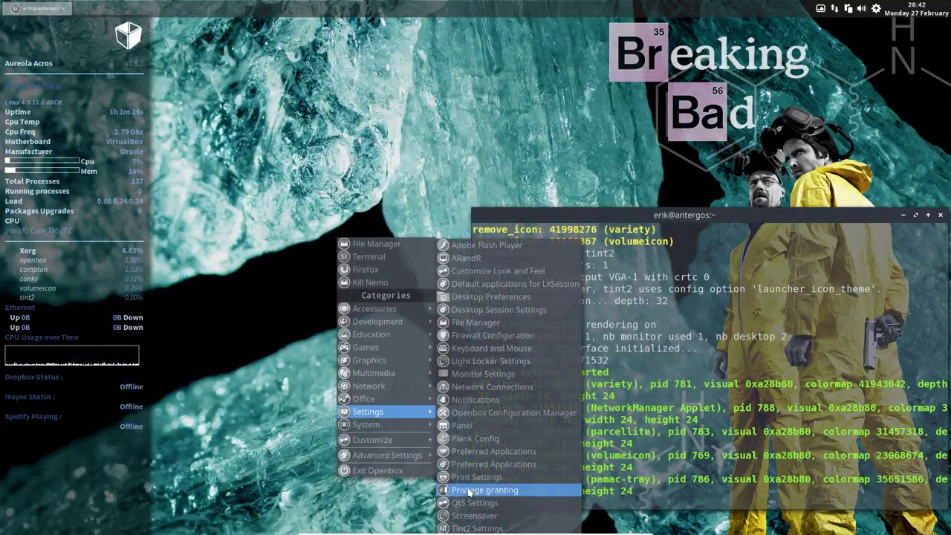
mouse_move(408, 439)
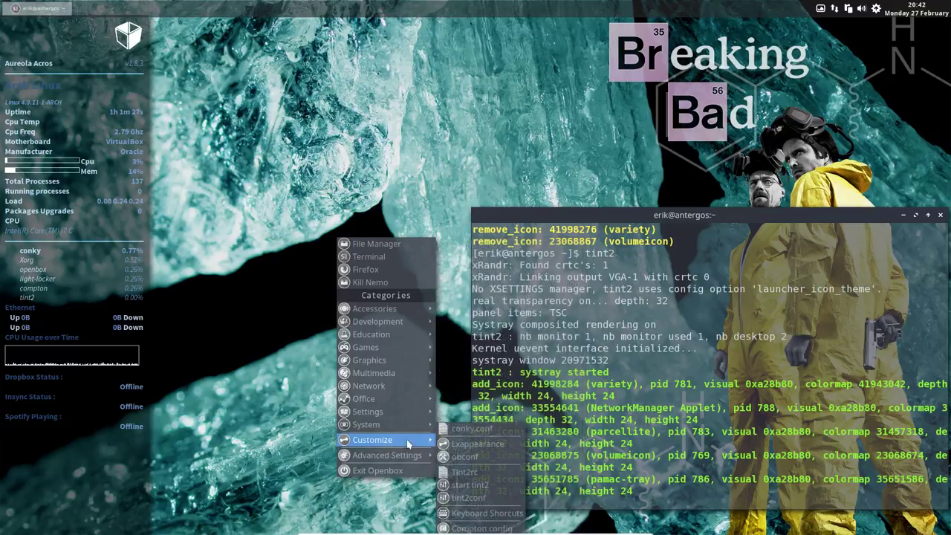
left_click(470, 497)
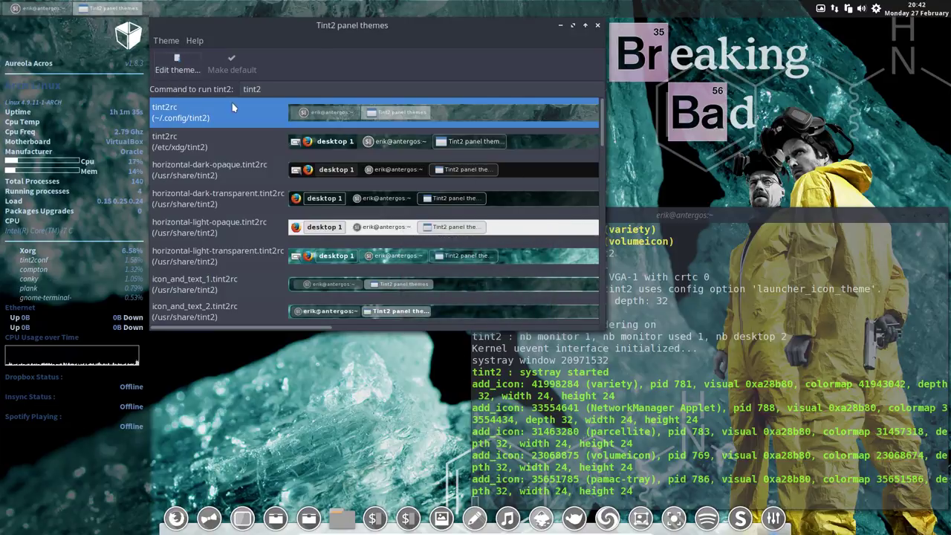
left_click(179, 64)
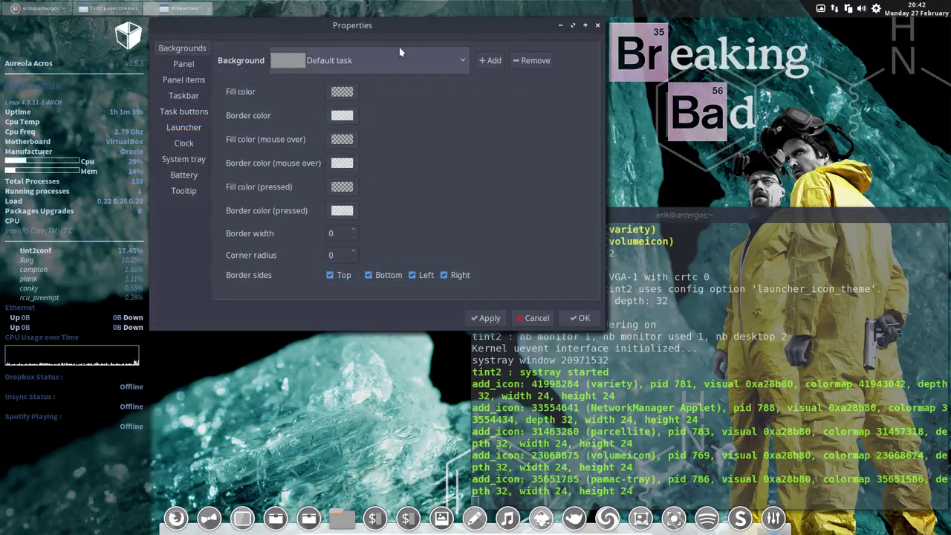
left_click_drag(377, 29, 440, 197)
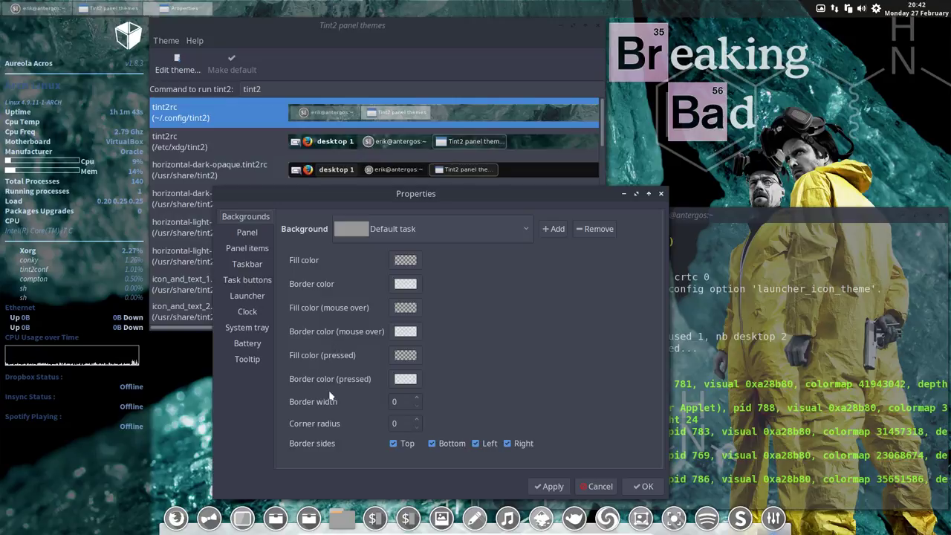
- Examine the panel's geometry settings, including its size, and the elements selected as panel items
left_click(258, 234)
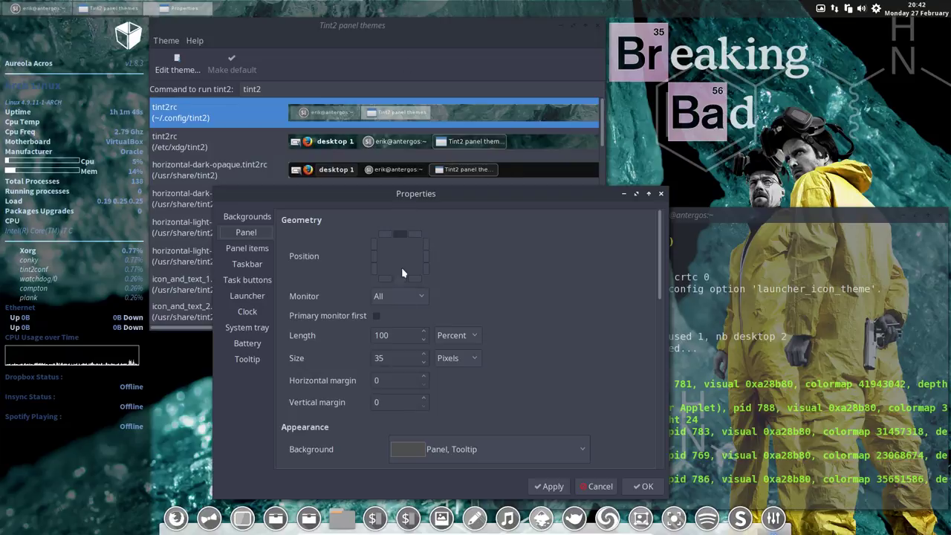
double_click(387, 358)
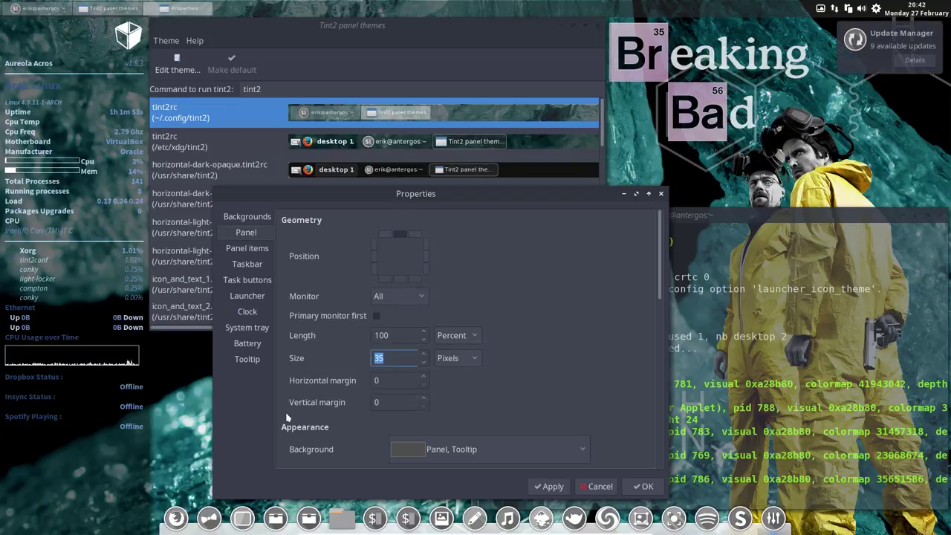
left_click(258, 253)
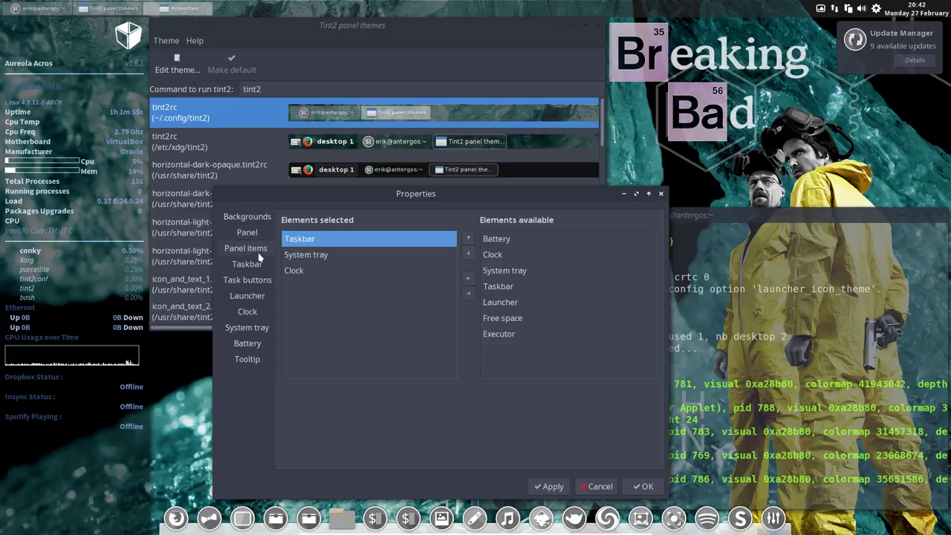
left_click(327, 254)
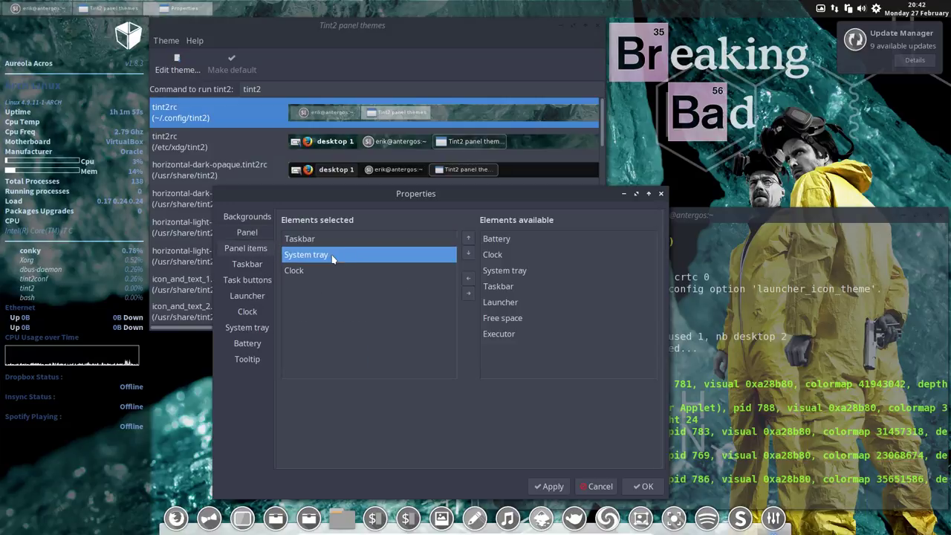
left_click(325, 271)
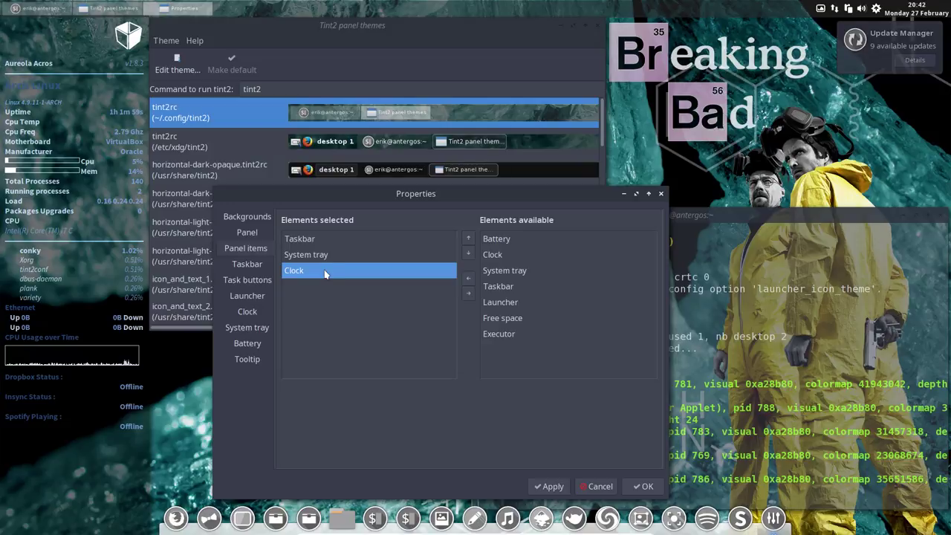
- Enable the custom font Noto Sans Bold 12 for the desktop name in the taskbar settings and apply it
left_click(248, 266)
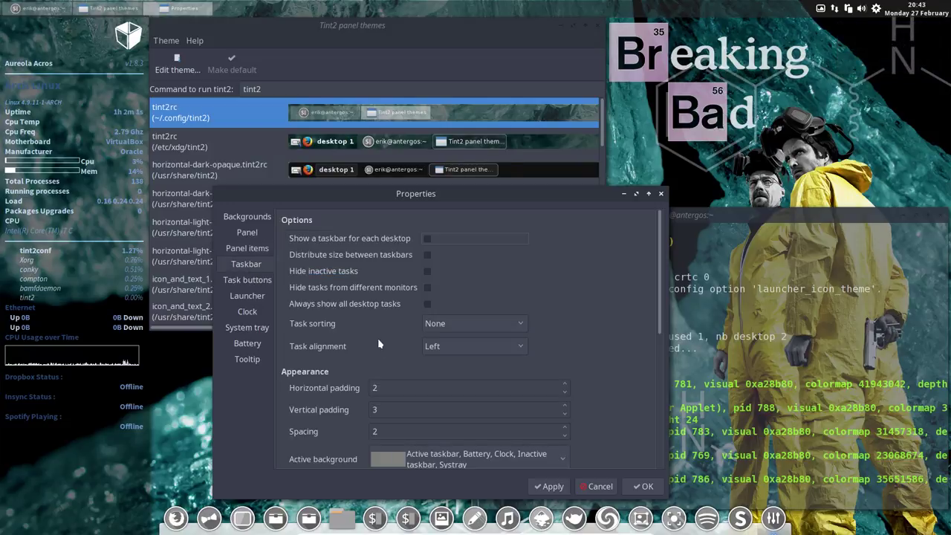
scroll(327, 400, "down", 2)
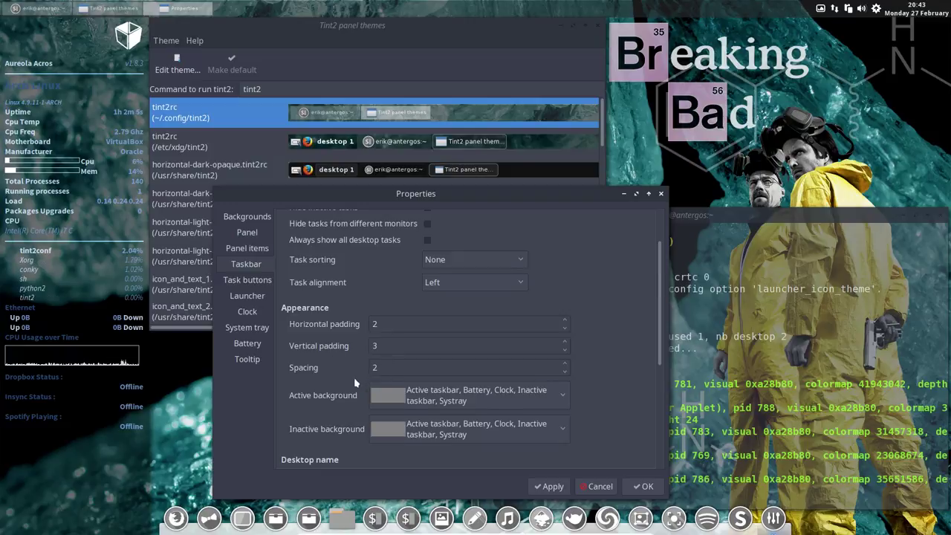
scroll(353, 382, "down", 6)
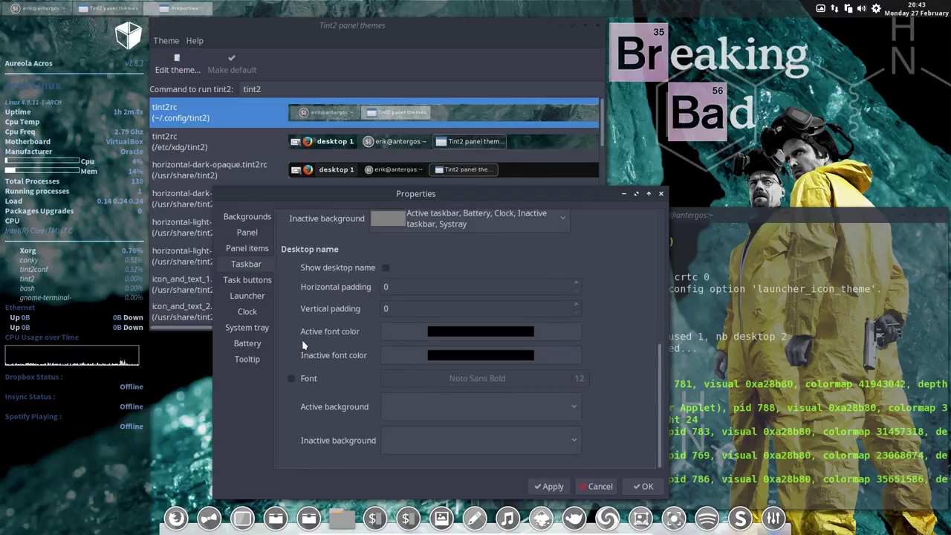
left_click(291, 379)
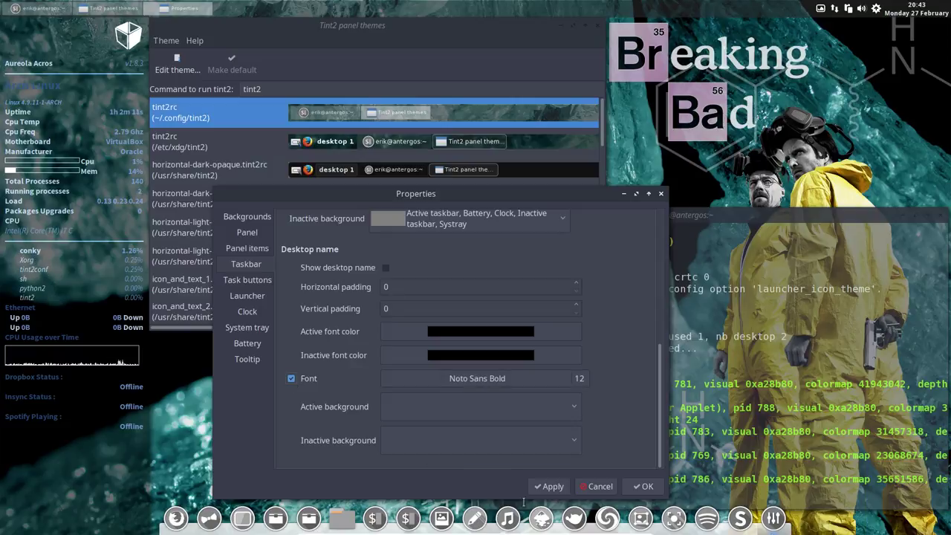
left_click(550, 487)
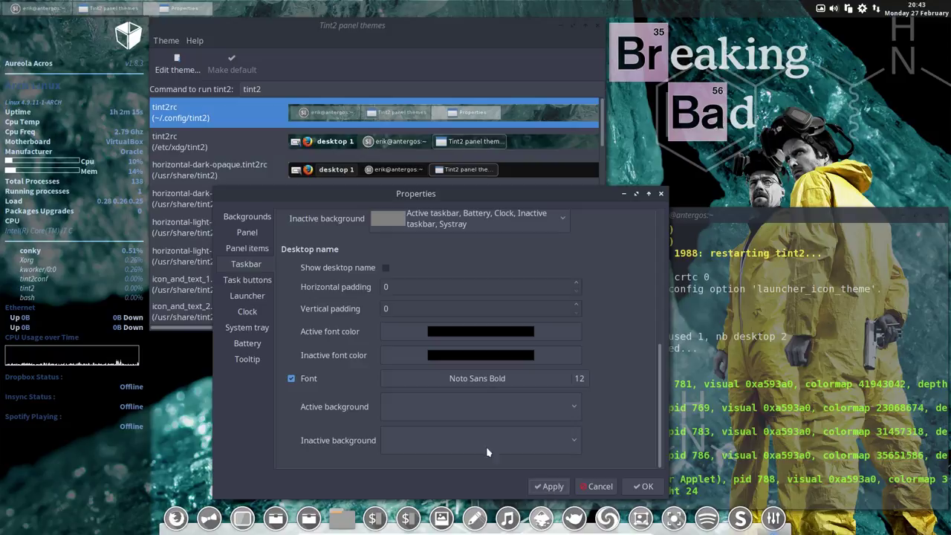
- Examine the task button options, compare them with the taskbar settings and view the launcher's available applications
left_click(253, 282)
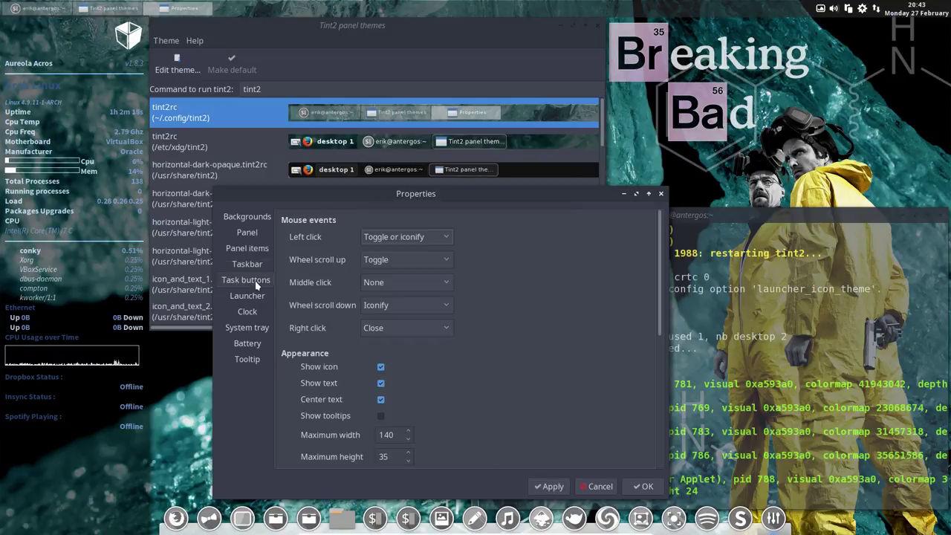
left_click(253, 265)
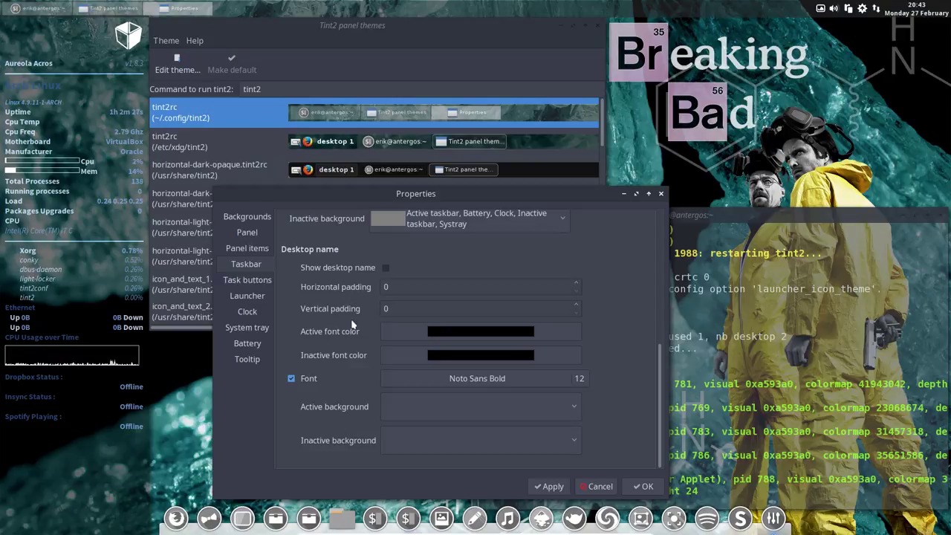
left_click(247, 281)
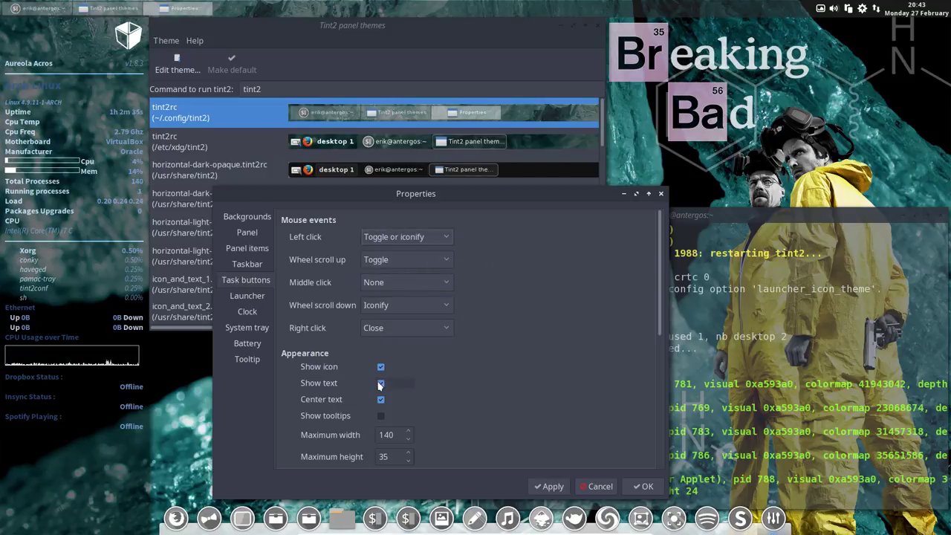
left_click(247, 296)
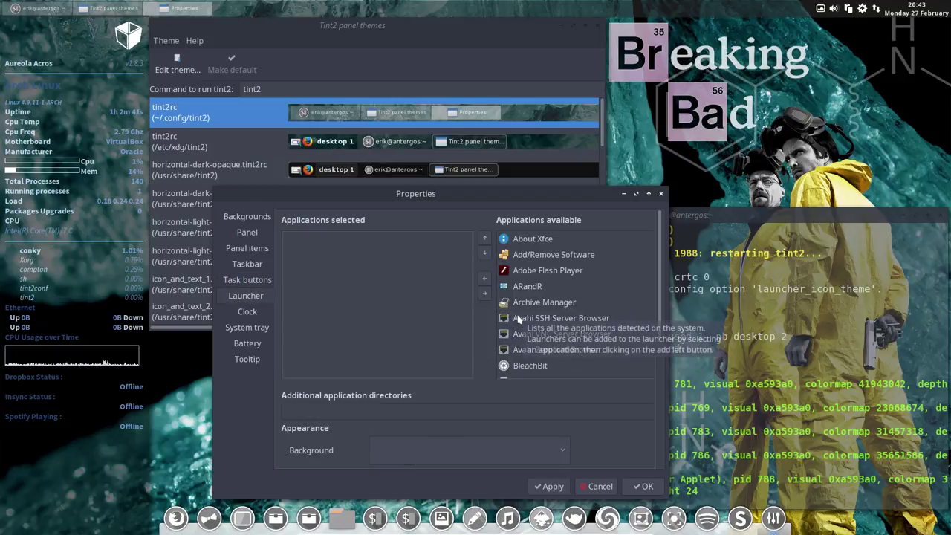
- Add Firefox to the launcher's selected applications and apply the change
scroll(519, 320, "down", 3)
scroll(524, 327, "down", 4)
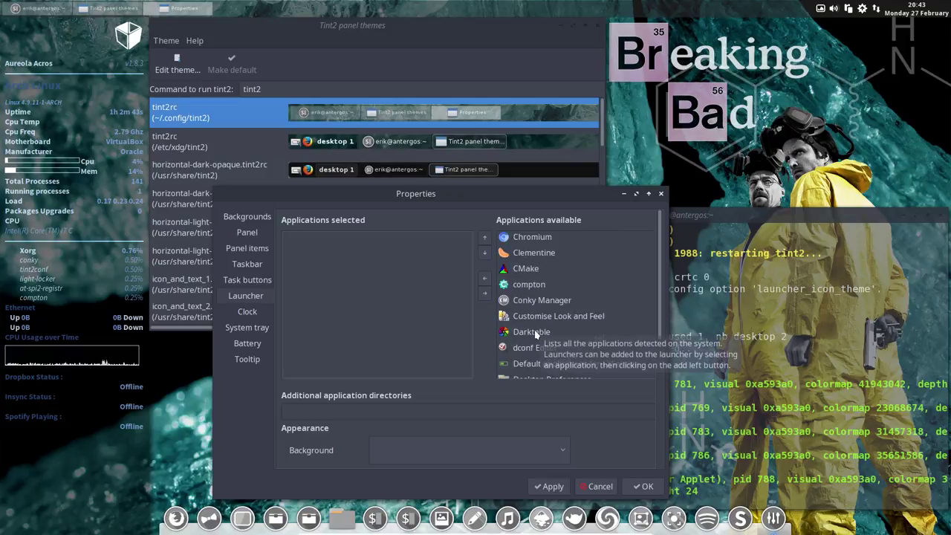
scroll(535, 334, "down", 5)
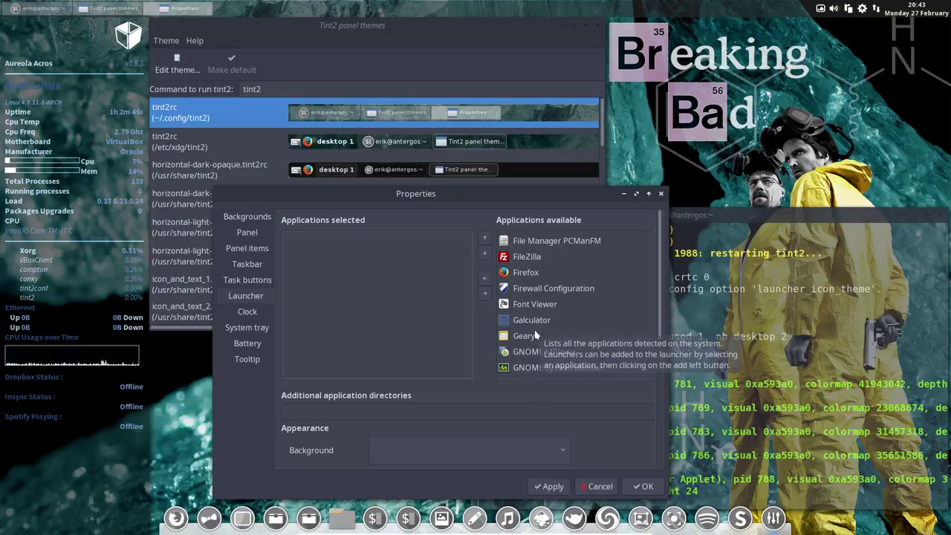
left_click(525, 275)
left_click(484, 278)
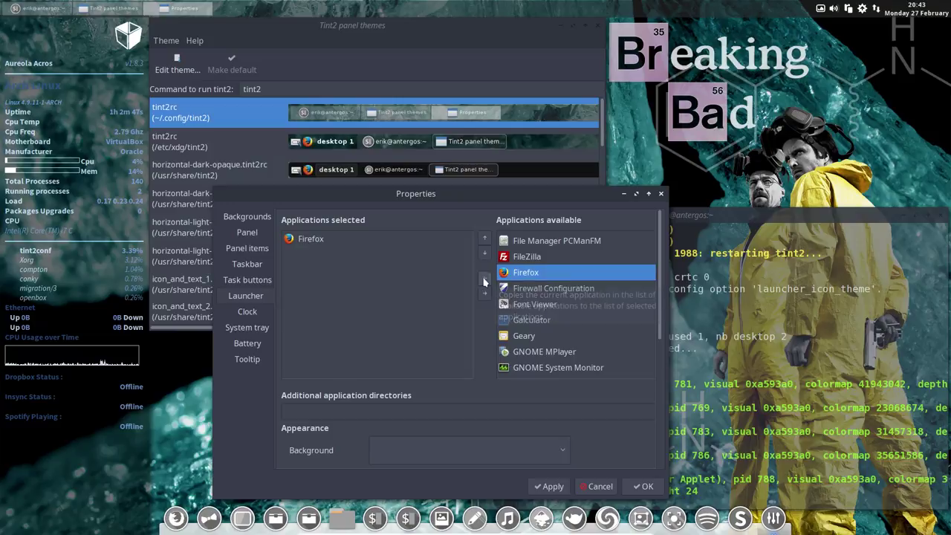
left_click(561, 488)
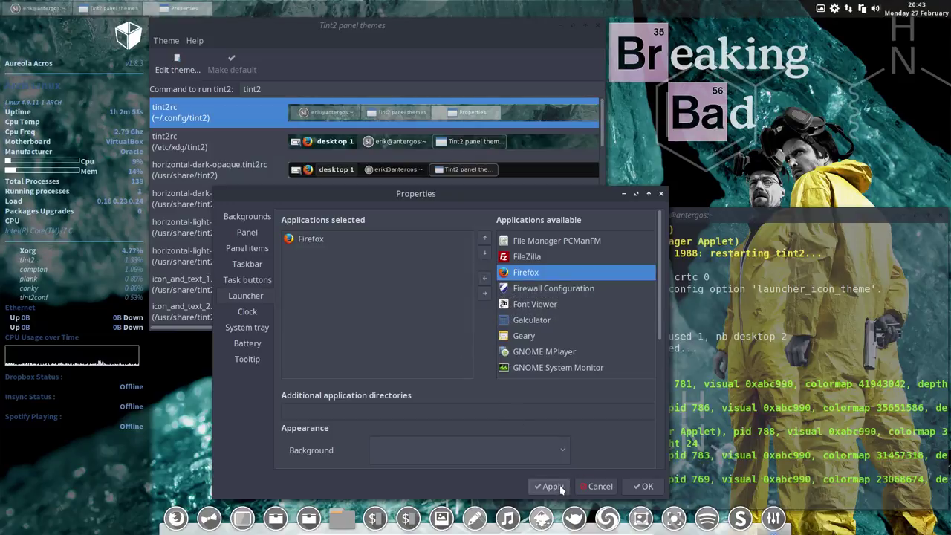
- Examine the launcher's additional application directories and background choices, leaving them as they are, and reapply the theme
left_click(315, 242)
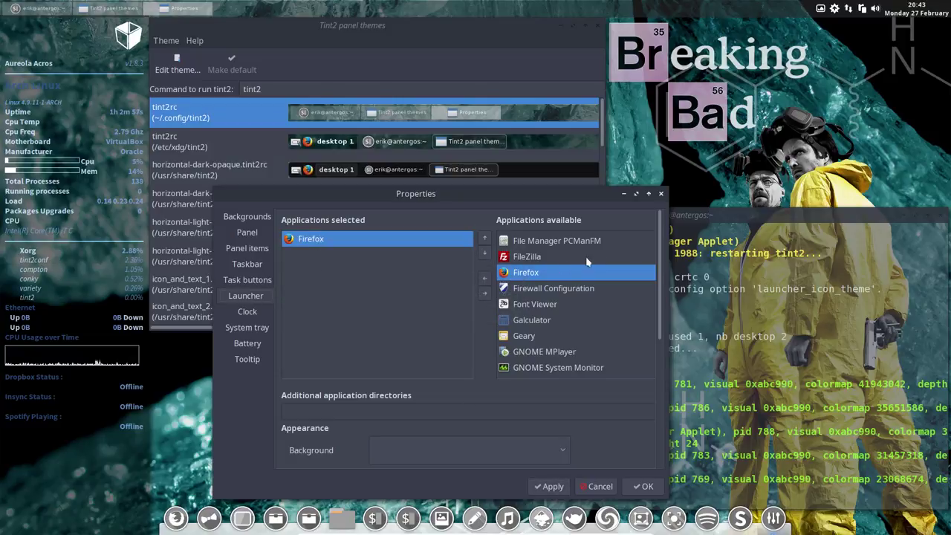
left_click(397, 412)
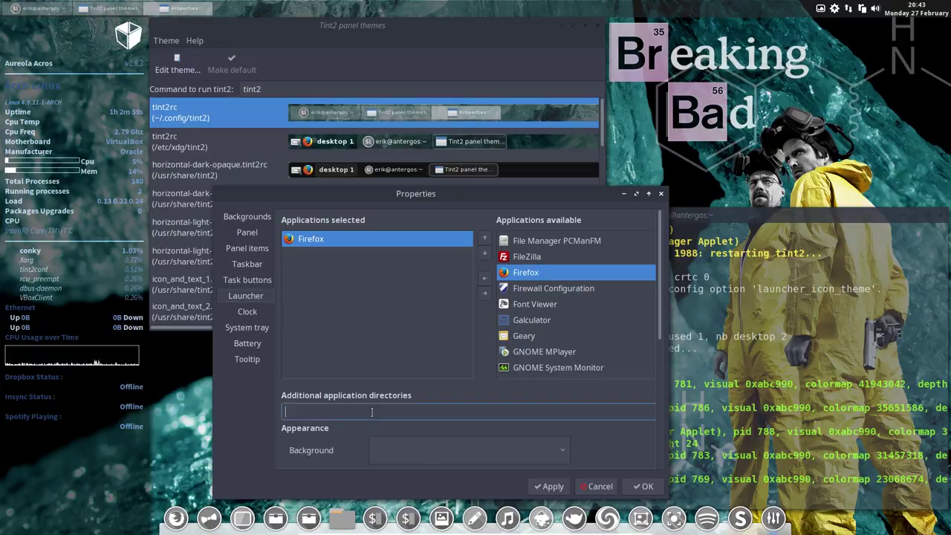
left_click(381, 454)
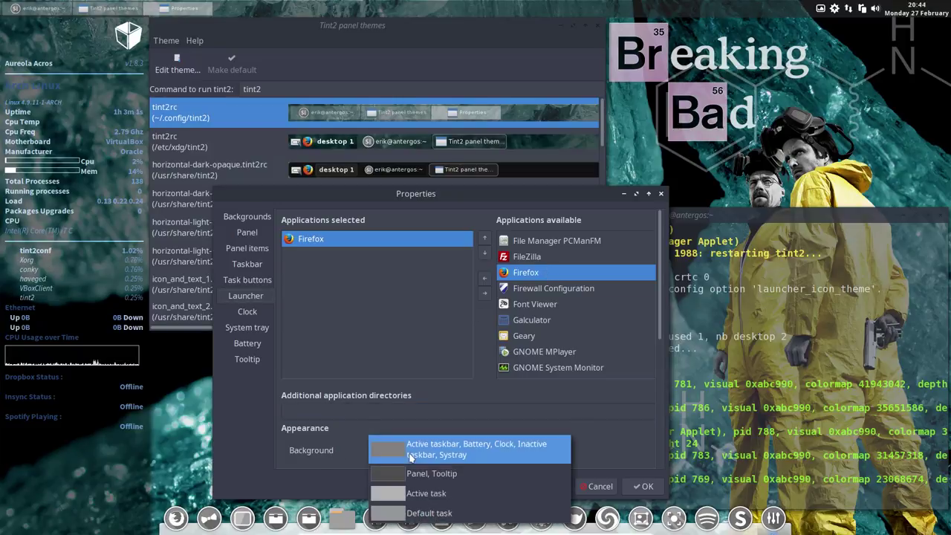
left_click(336, 451)
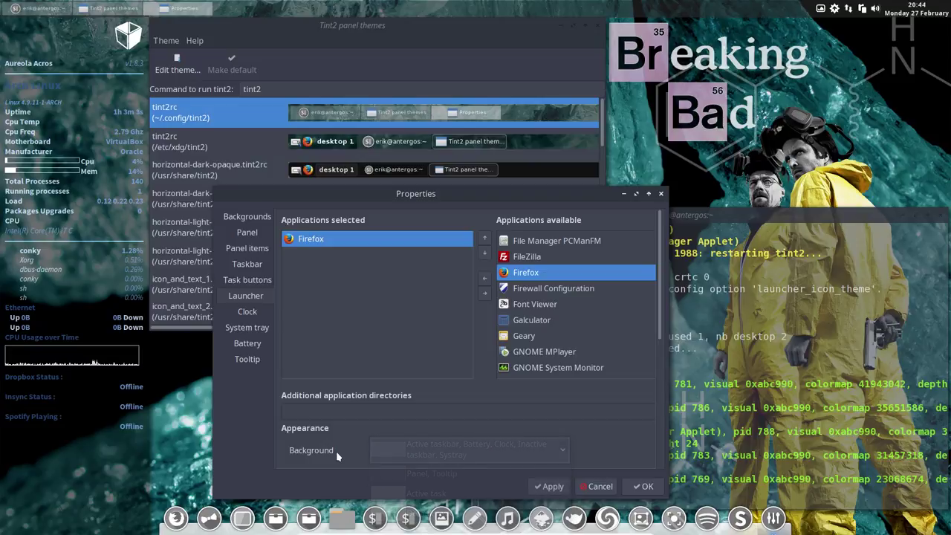
left_click(552, 488)
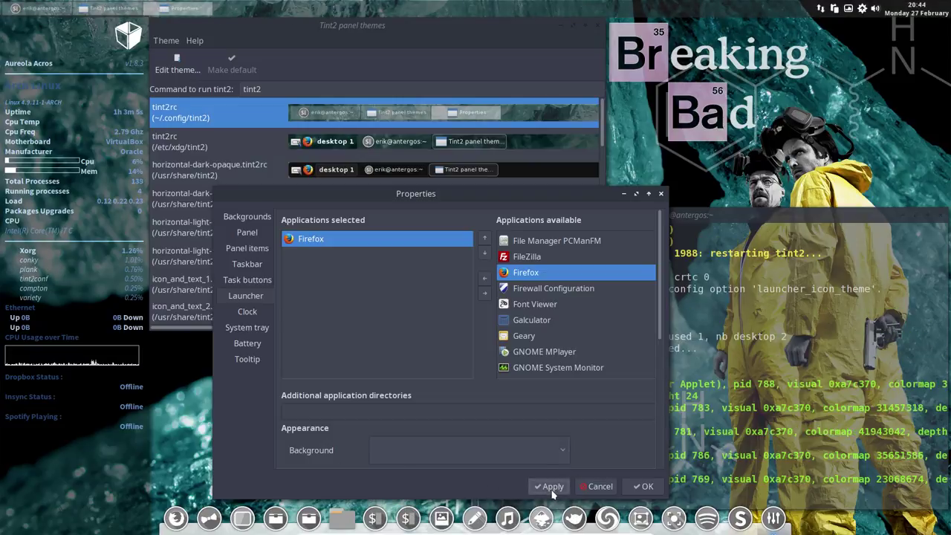
- Stop the running tint2 process in the terminal and start tint2 again
left_click(601, 487)
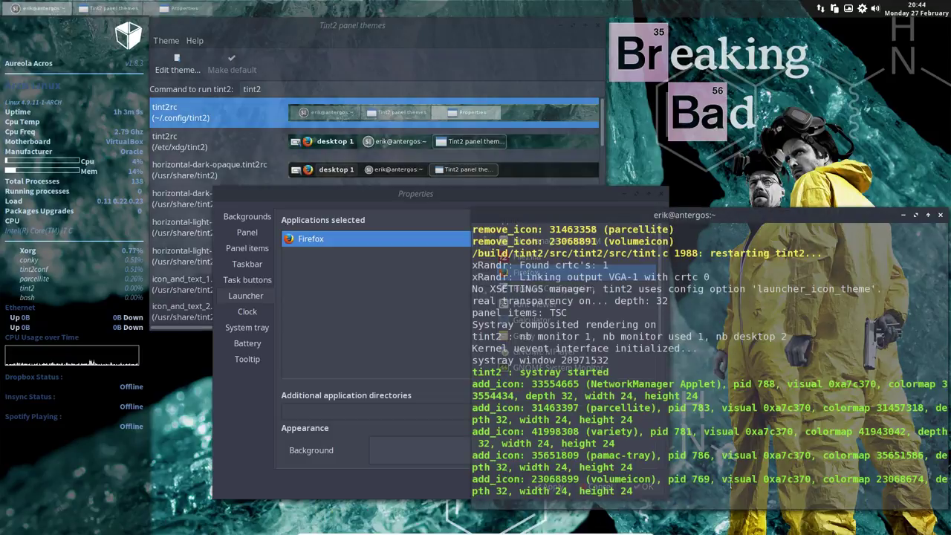
key("ctrl+c")
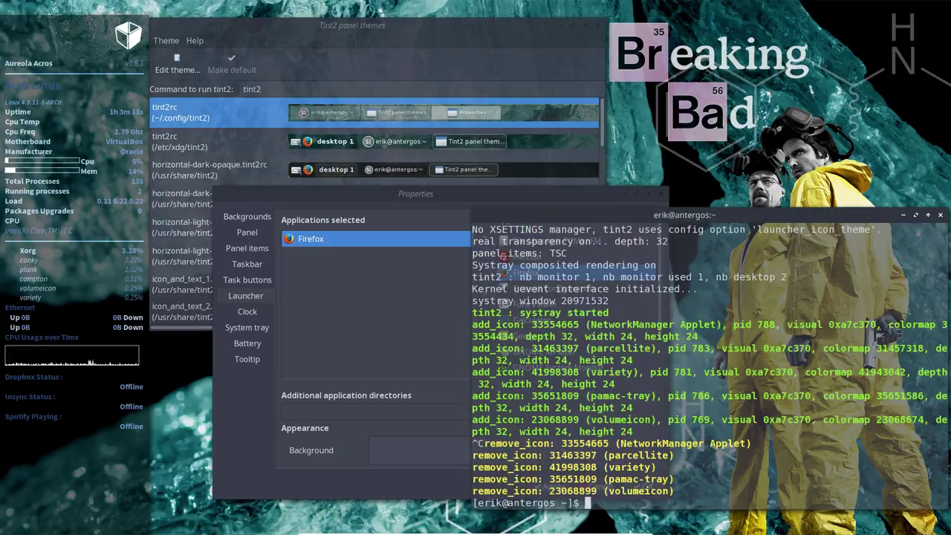
key("Up")
key("Return")
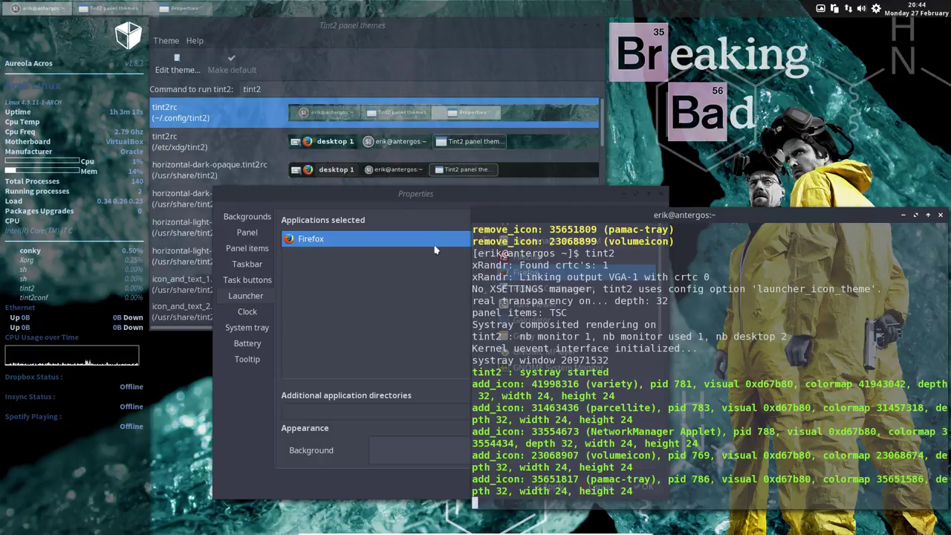
- Review the theme's clock, system tray, battery and tooltip settings, apply them and close the Properties window
left_click(417, 197)
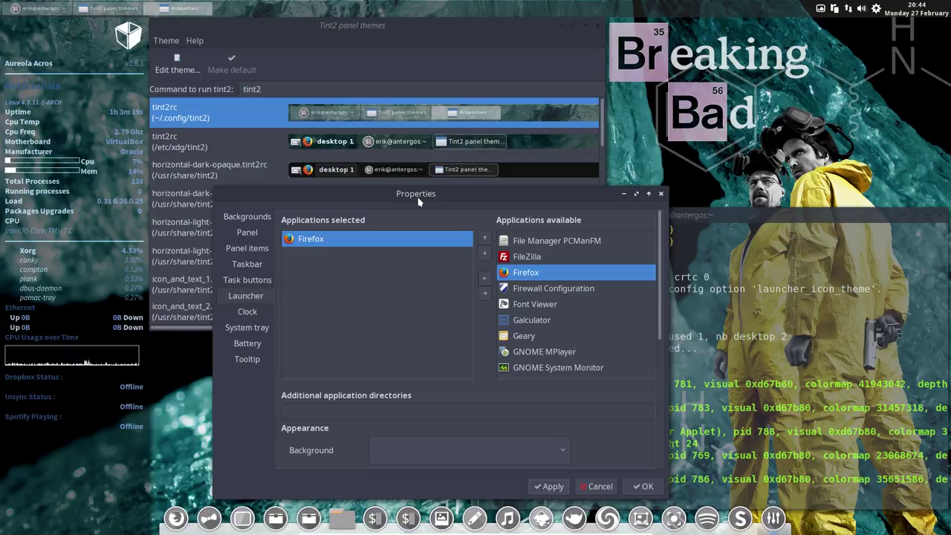
left_click(253, 313)
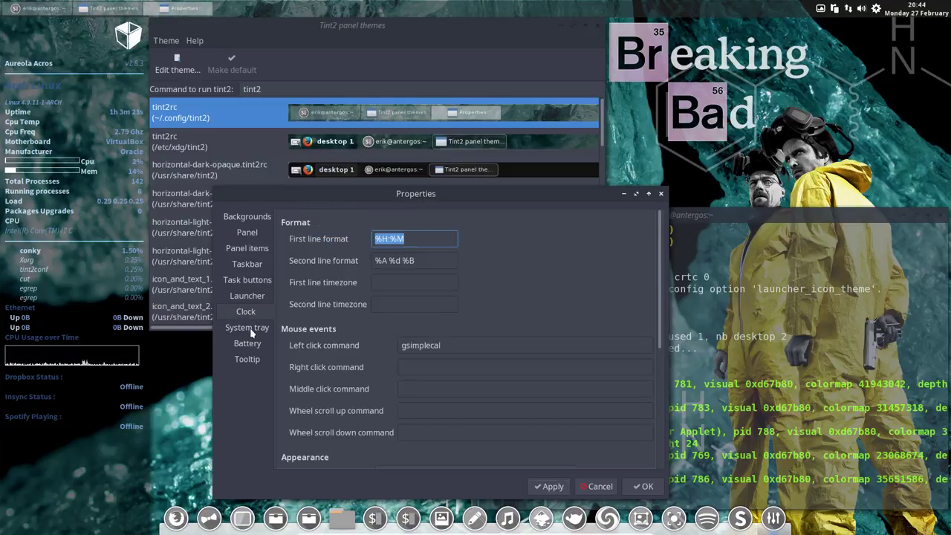
left_click(247, 327)
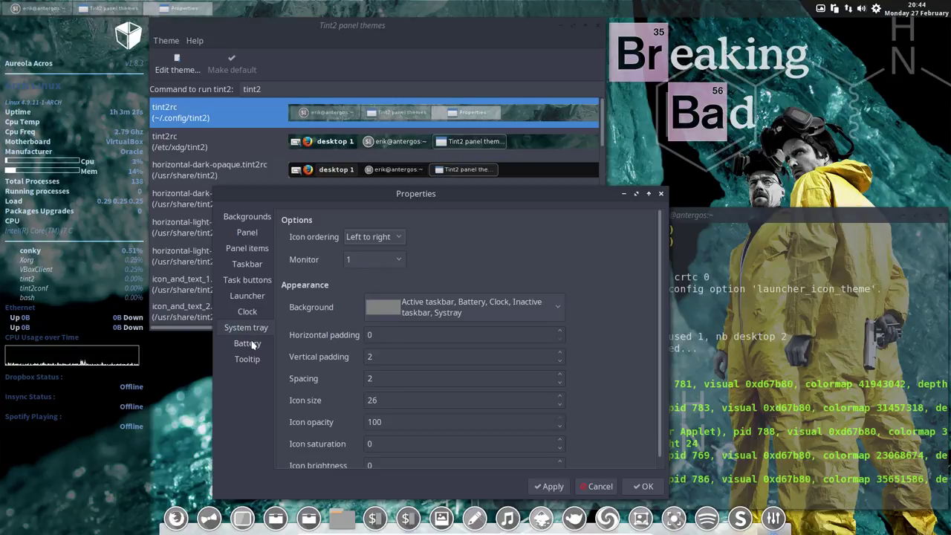
left_click(248, 344)
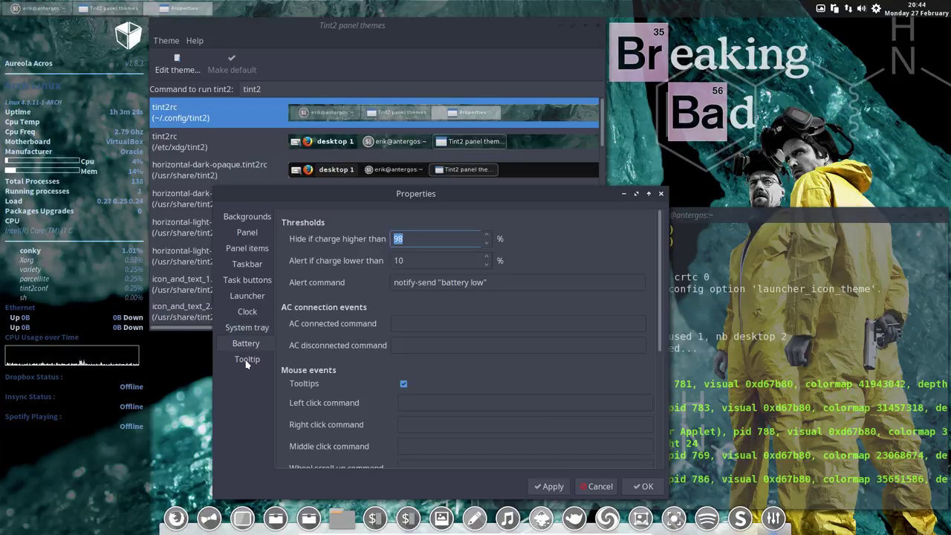
left_click(247, 360)
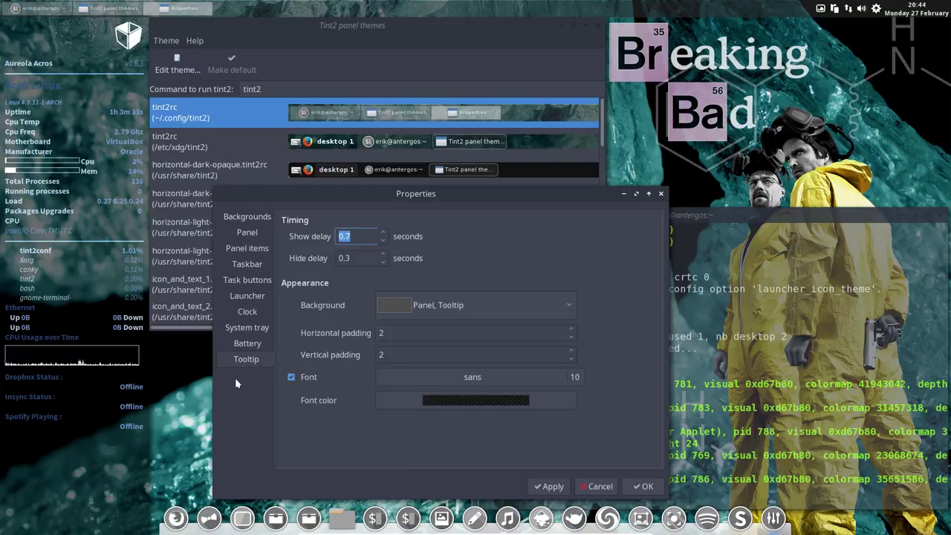
left_click(554, 486)
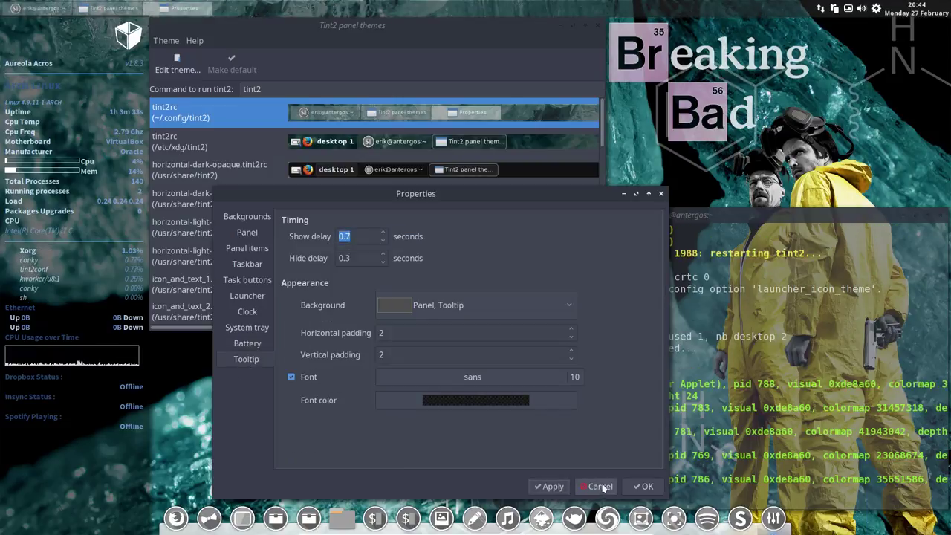
left_click(638, 486)
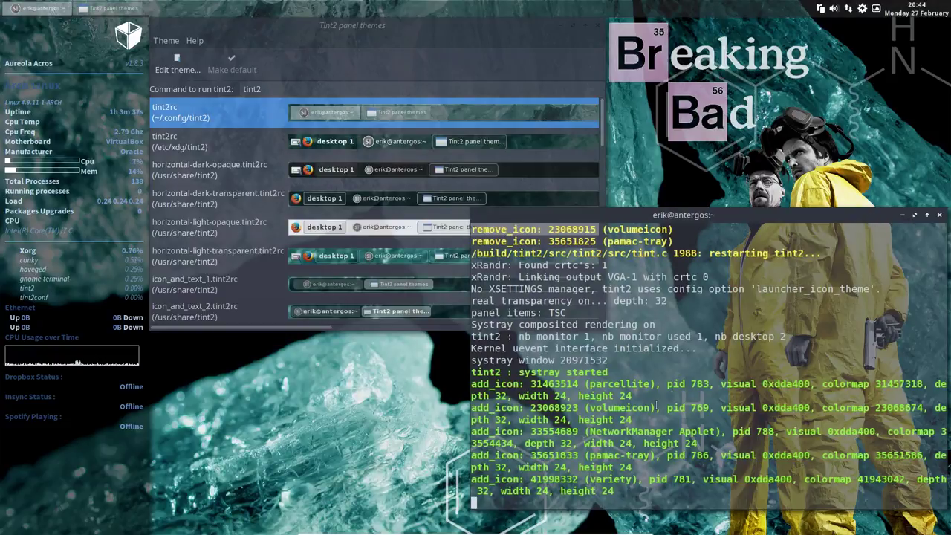
- Stop tint2 in the terminal and relaunch it in the background with tint2 &
key("ctrl+c")
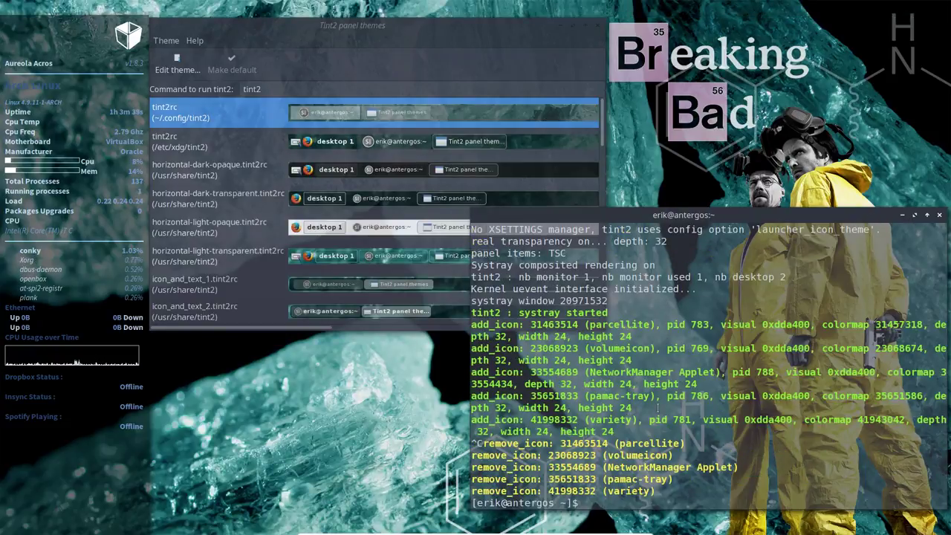
type("t")
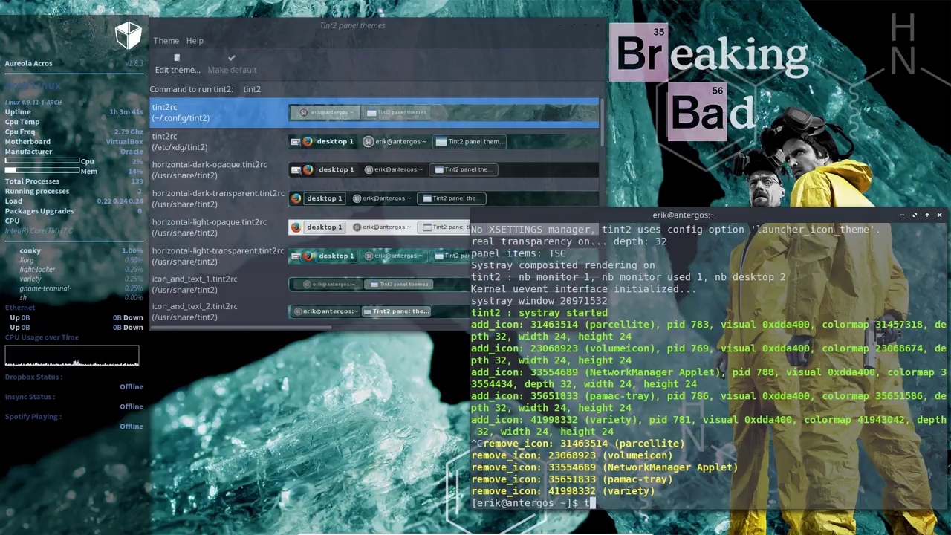
type("int2")
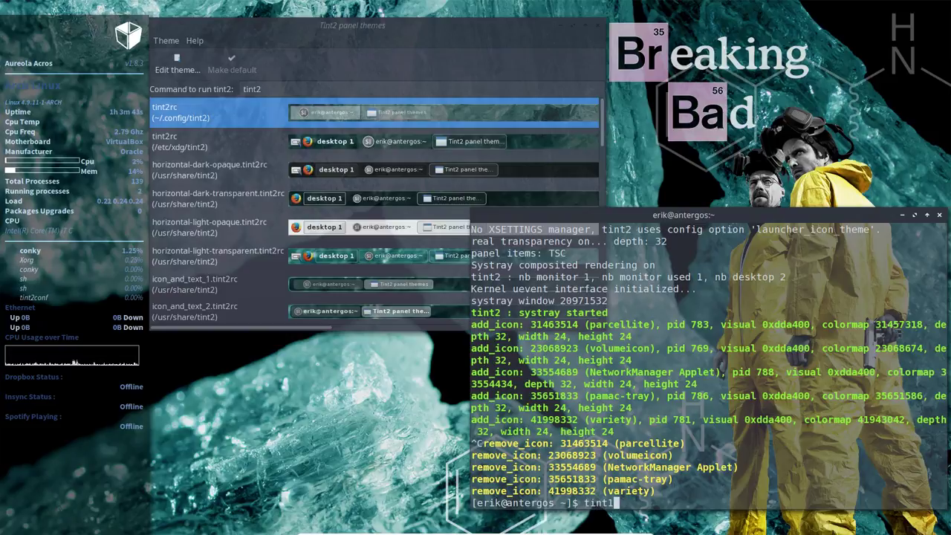
type(" &")
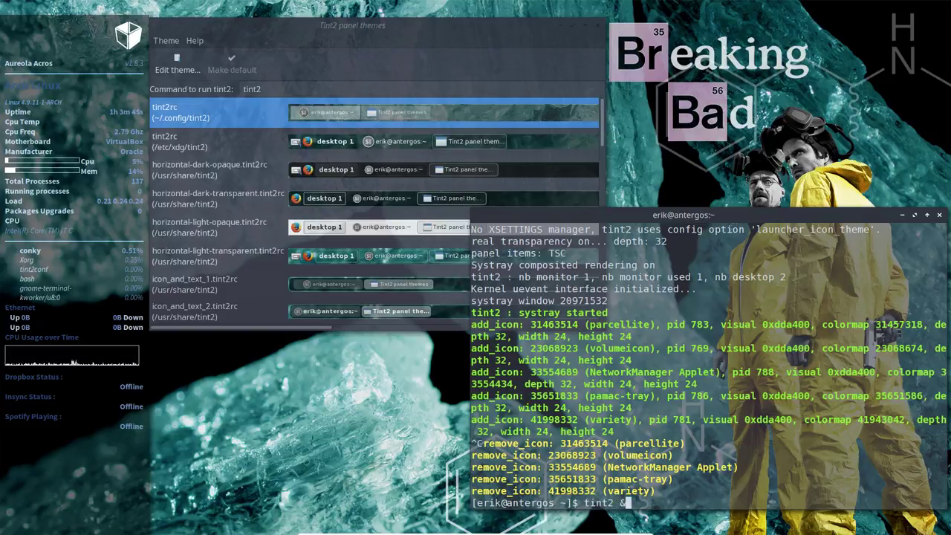
key("Return")
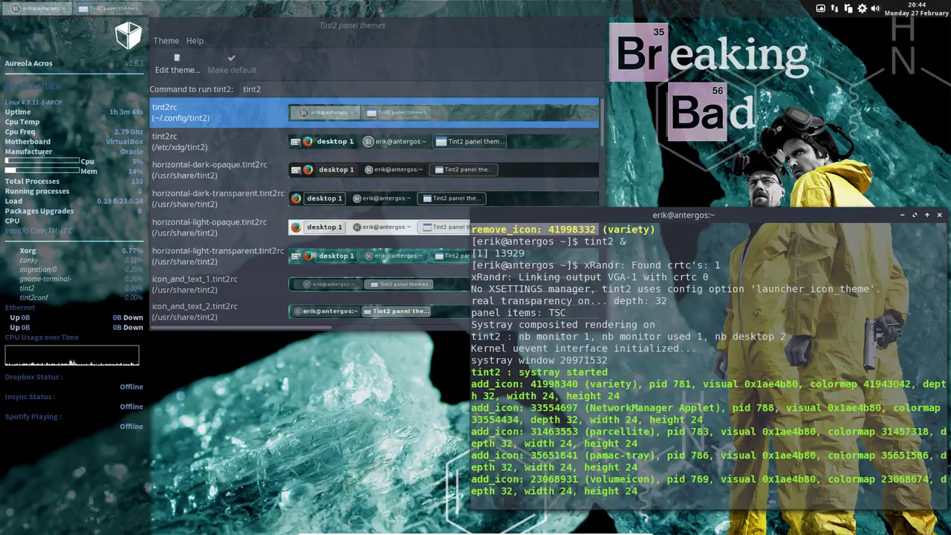
- Move the Tint2 panel themes window lower and reopen the ~/.config/tint2 tint2rc theme for editing
left_click_drag(416, 23, 419, 56)
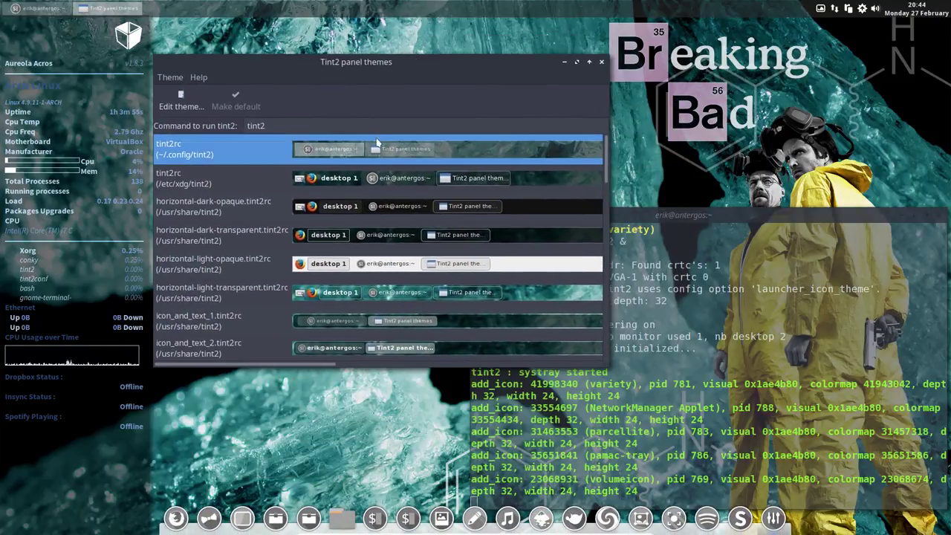
left_click(179, 105)
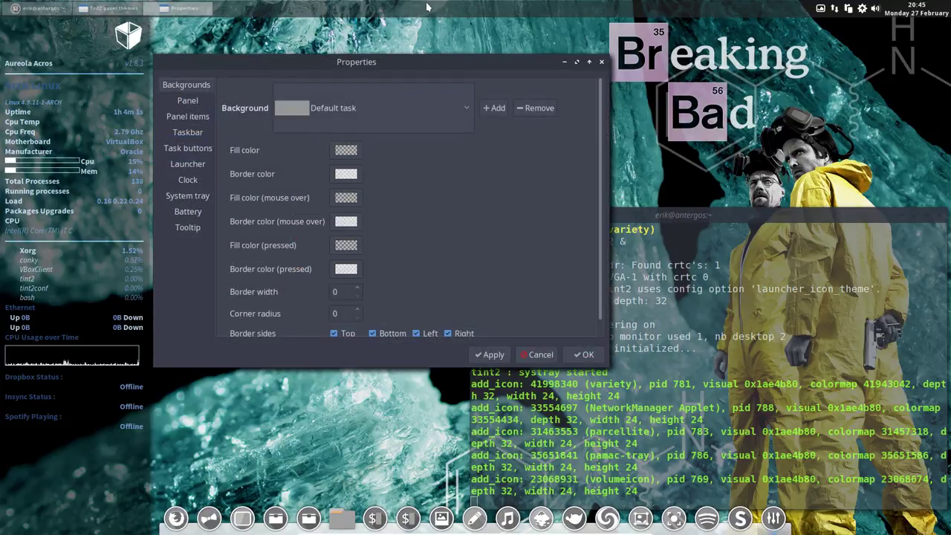
- Try a vertical margin of 1 in the panel geometry and set it back to 0
left_click(186, 103)
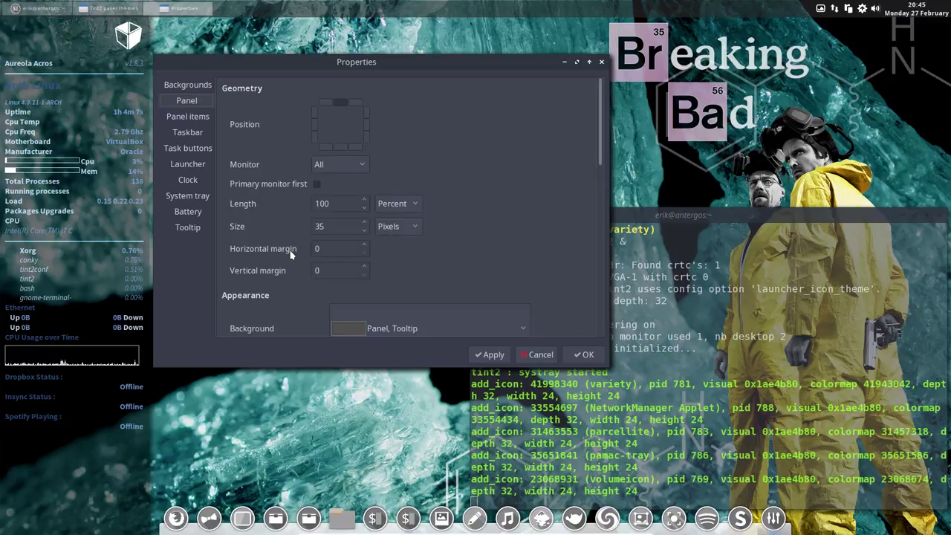
left_click(363, 267)
left_click(363, 268)
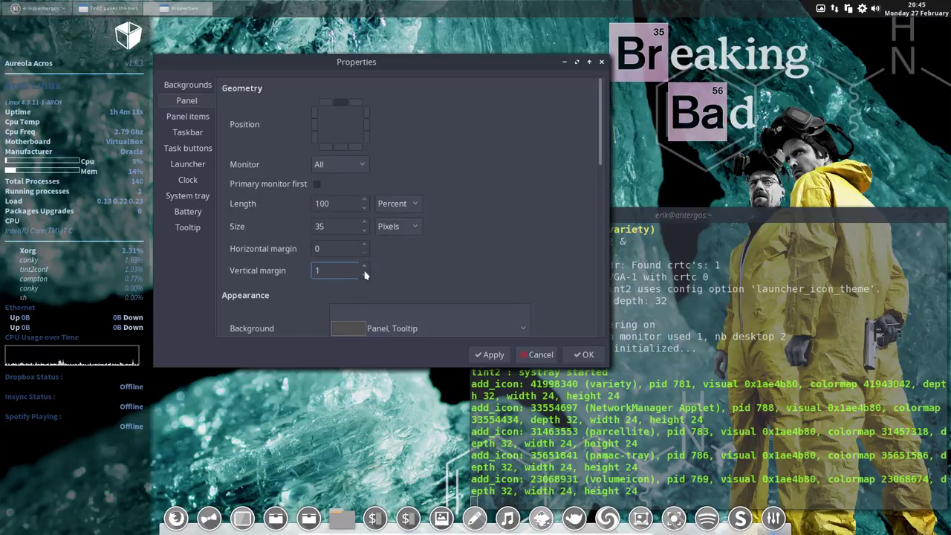
left_click(365, 275)
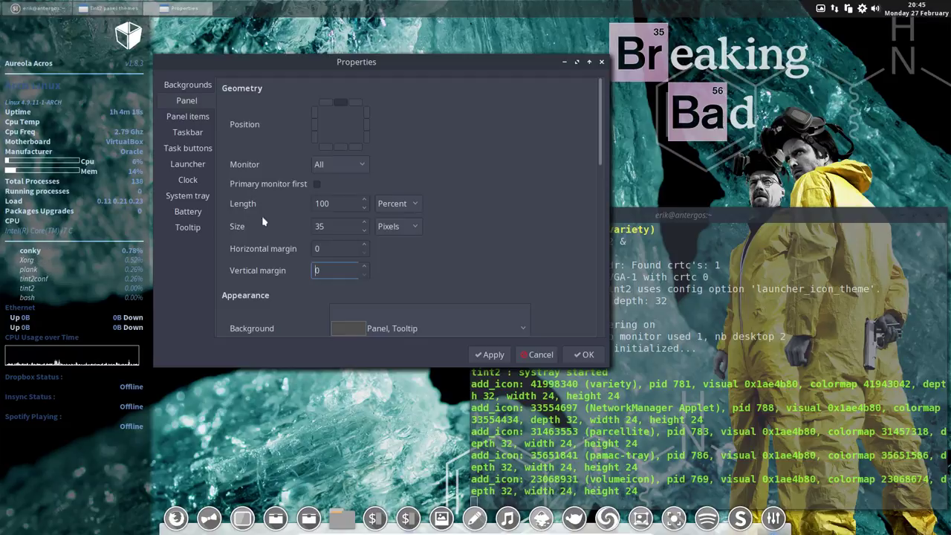
- Examine the backgrounds, panel items, taskbar and task button settings, and apply the theme
left_click(191, 90)
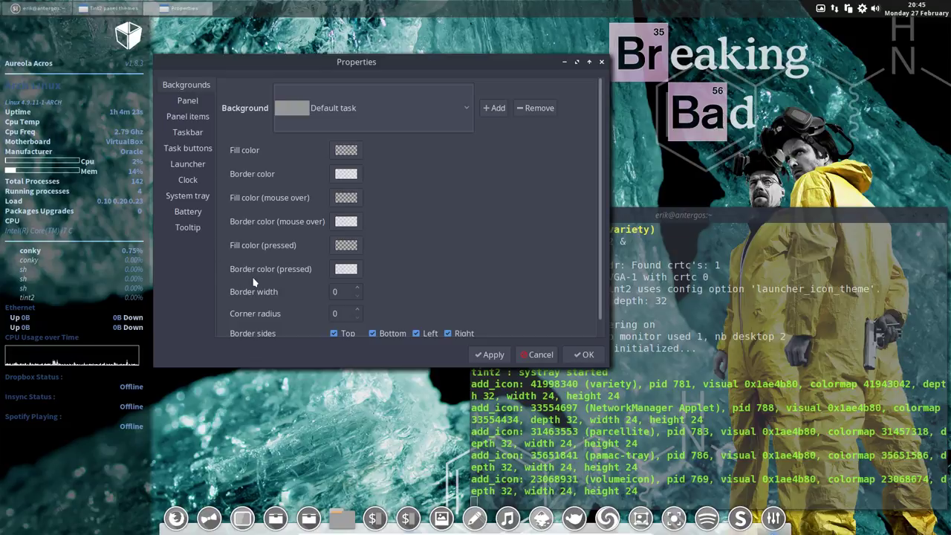
scroll(253, 280, "down", 1)
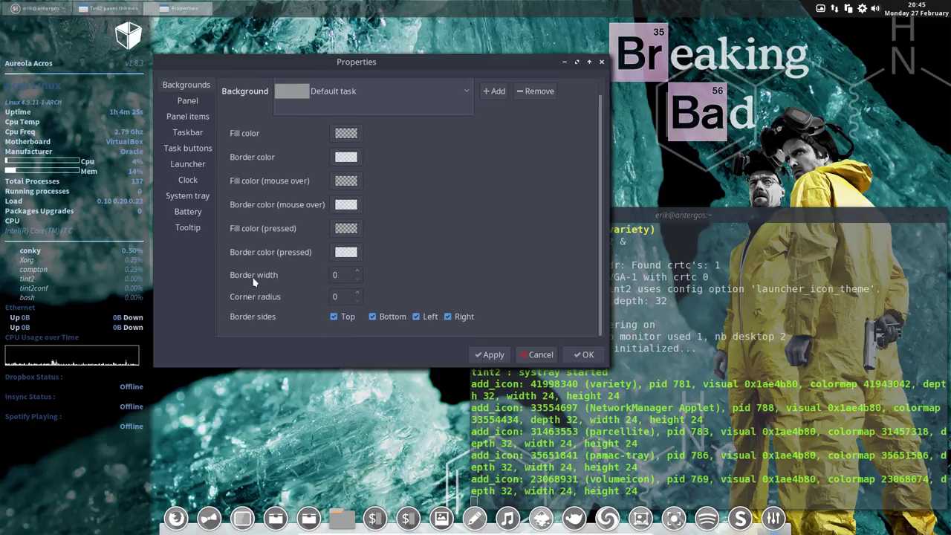
scroll(252, 281, "up", 1)
left_click(190, 102)
left_click(192, 118)
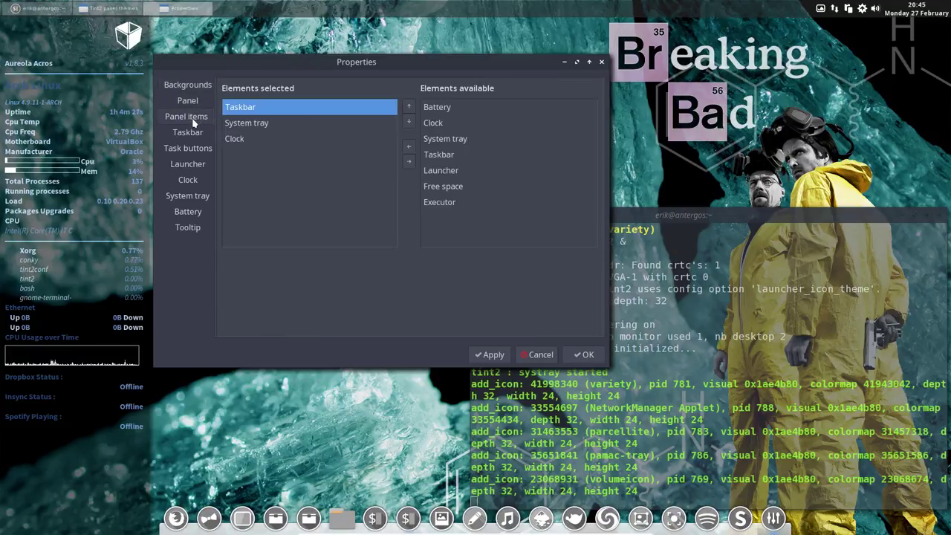
left_click(187, 132)
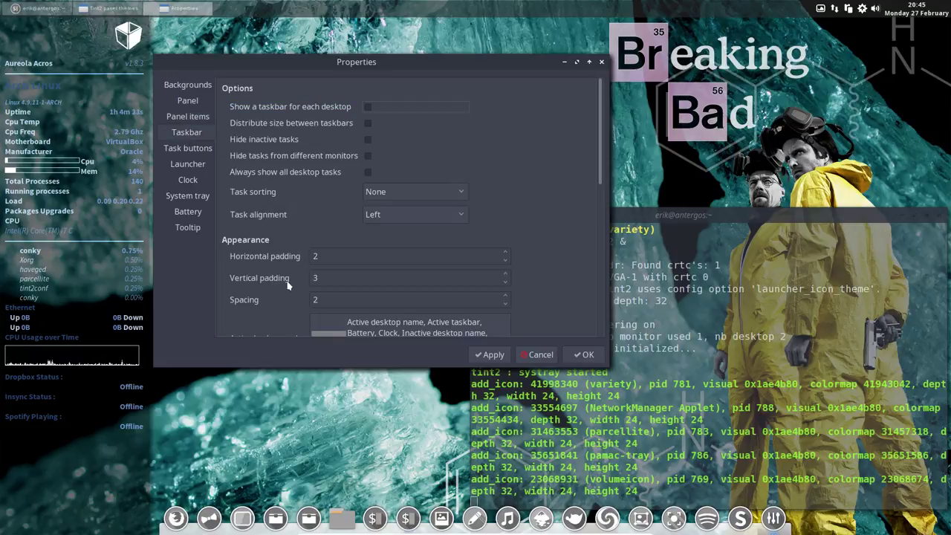
scroll(289, 285, "down", 3)
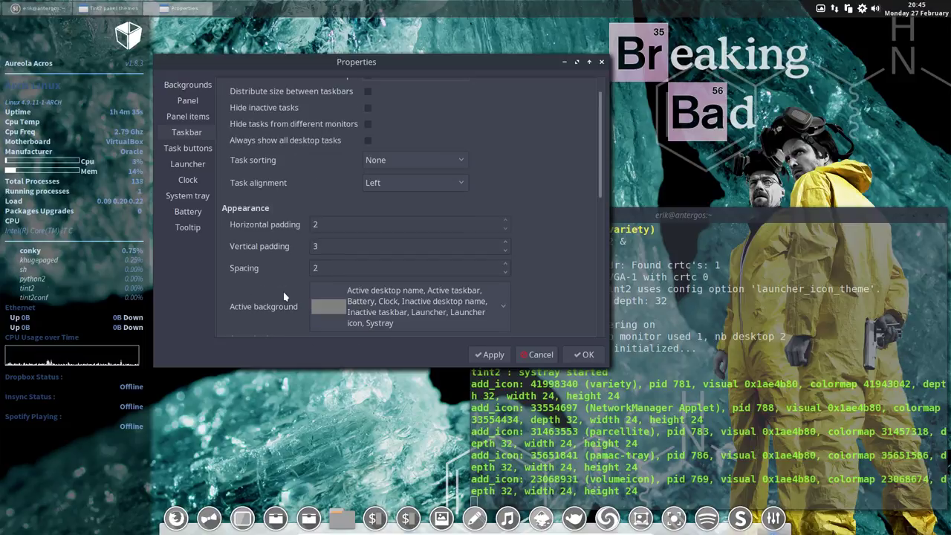
scroll(284, 296, "down", 5)
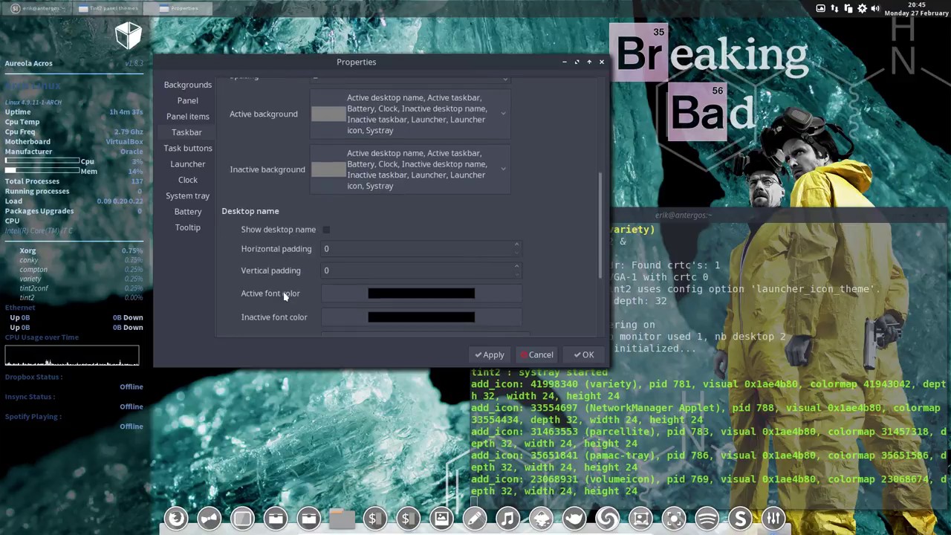
scroll(283, 293, "up", 10)
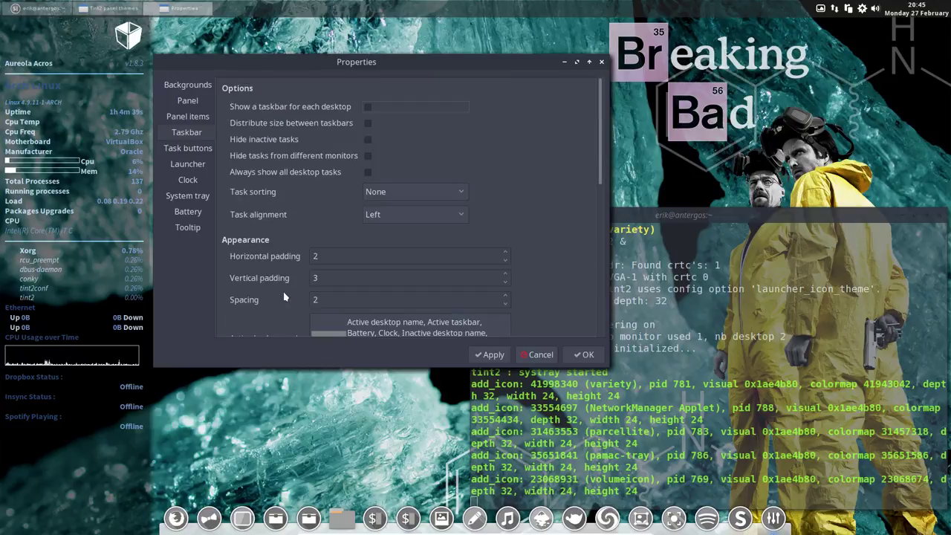
left_click(196, 149)
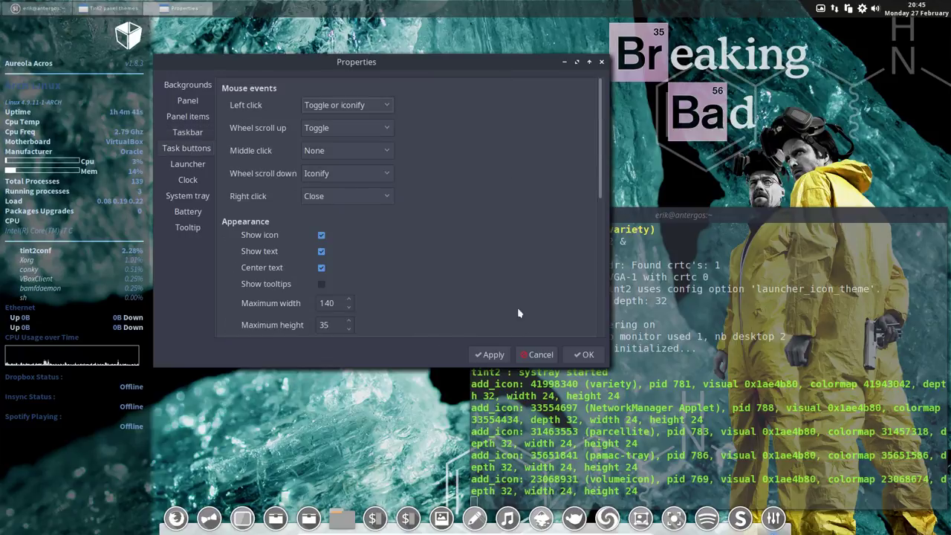
left_click(495, 356)
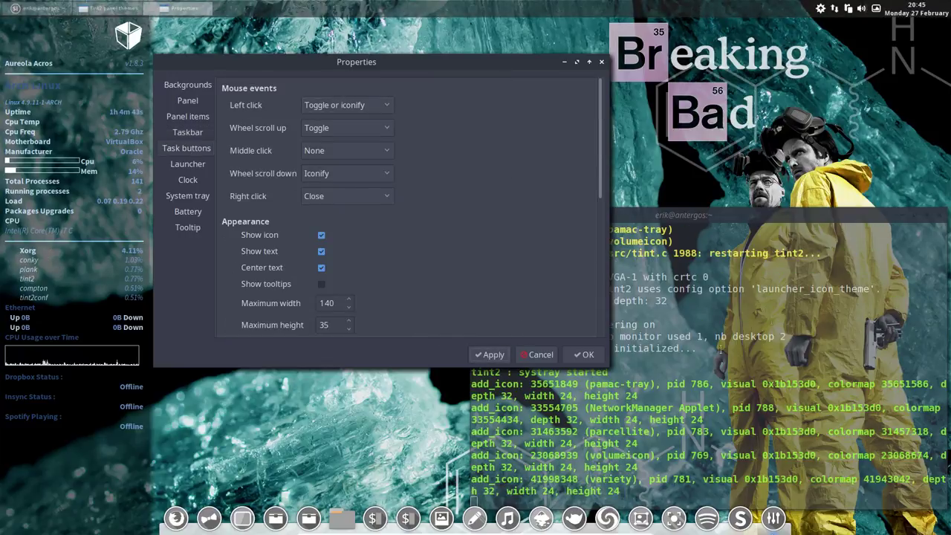
- Move the terminal window over the Properties window and leave the virtual machine's full-screen mode
left_click_drag(744, 215, 584, 177)
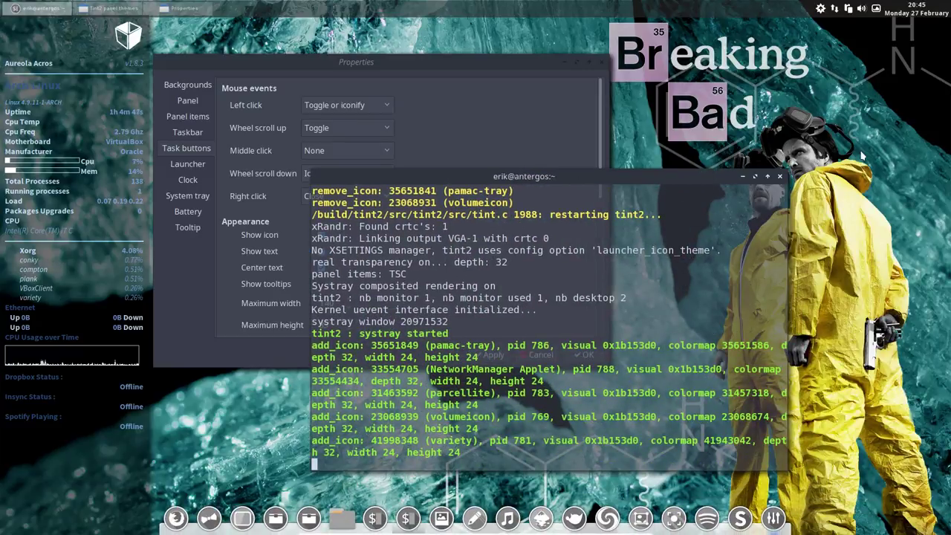
key("ctrl+f")
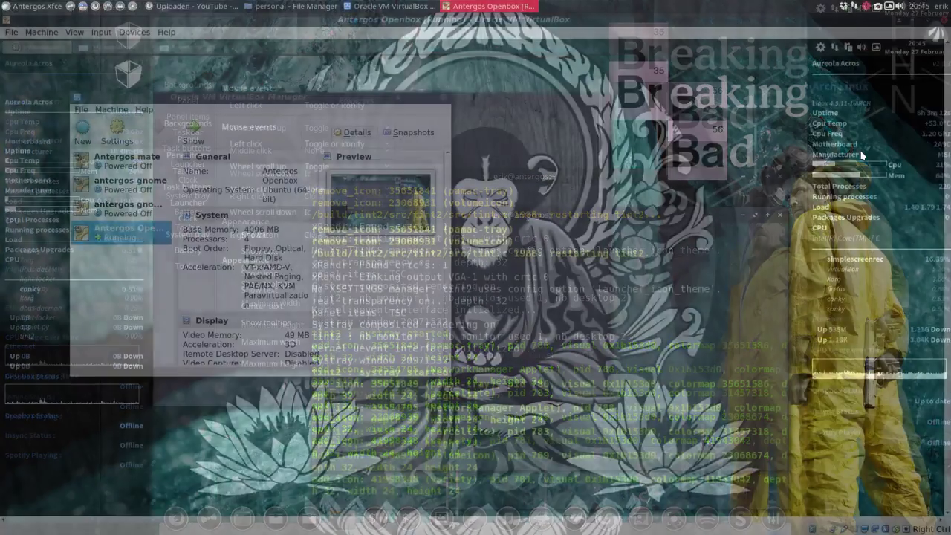